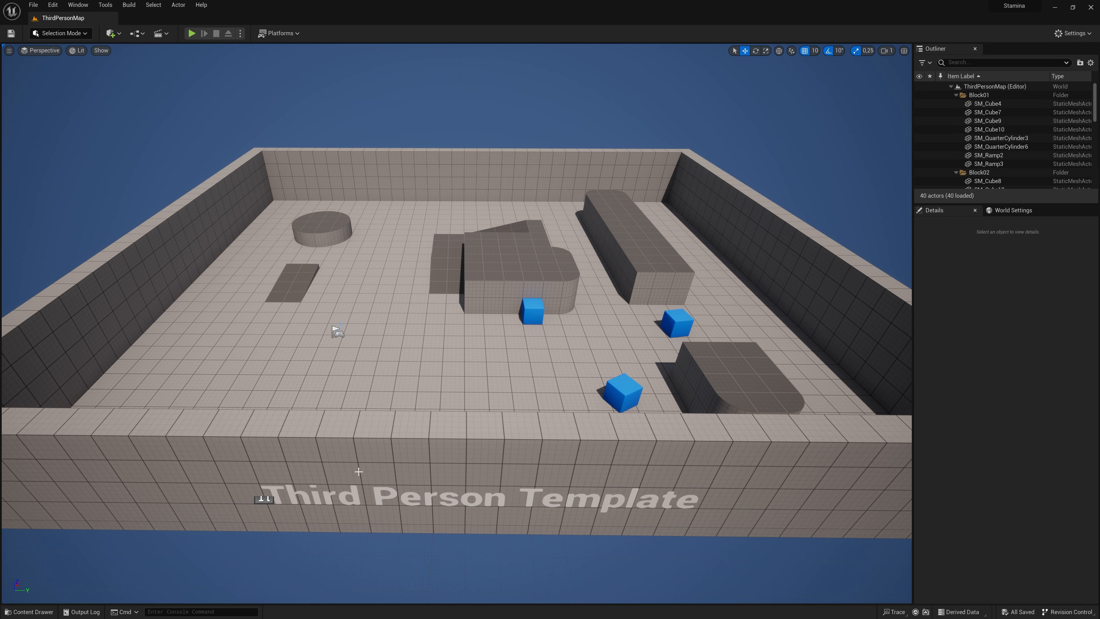
Dock the content browser in the layout and create a folder named UI inside the Content folder
click(40, 609)
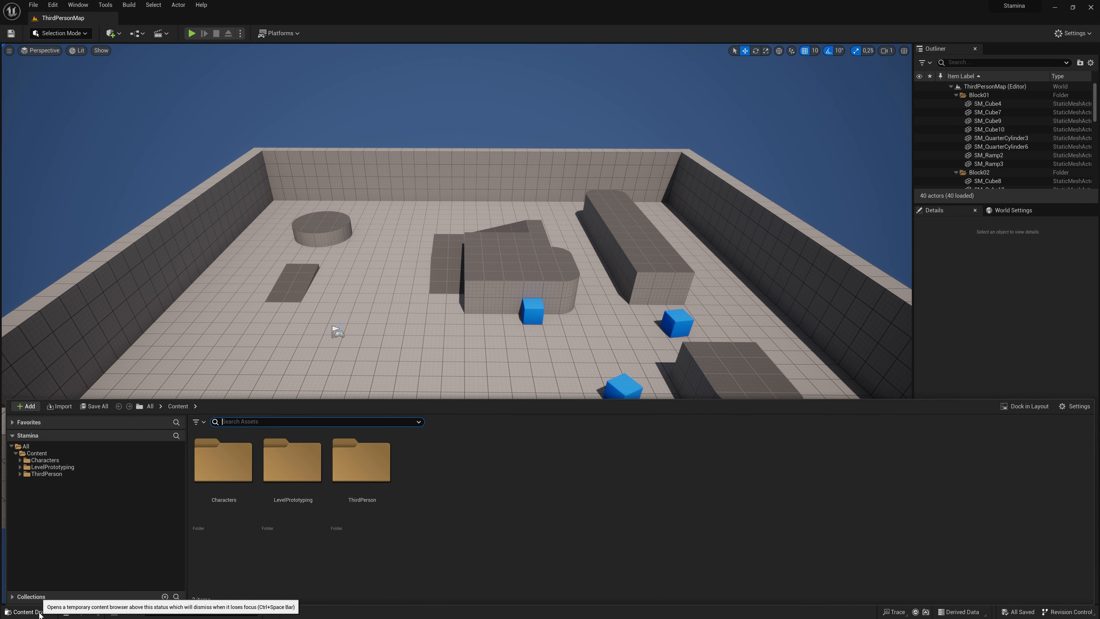
click(1024, 406)
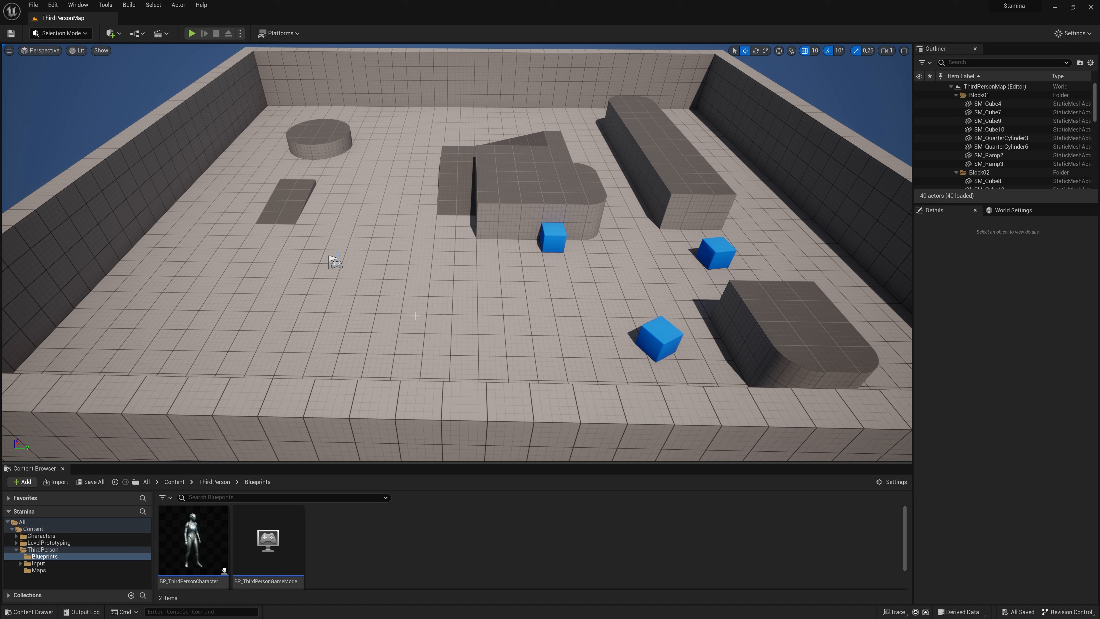
click(16, 549)
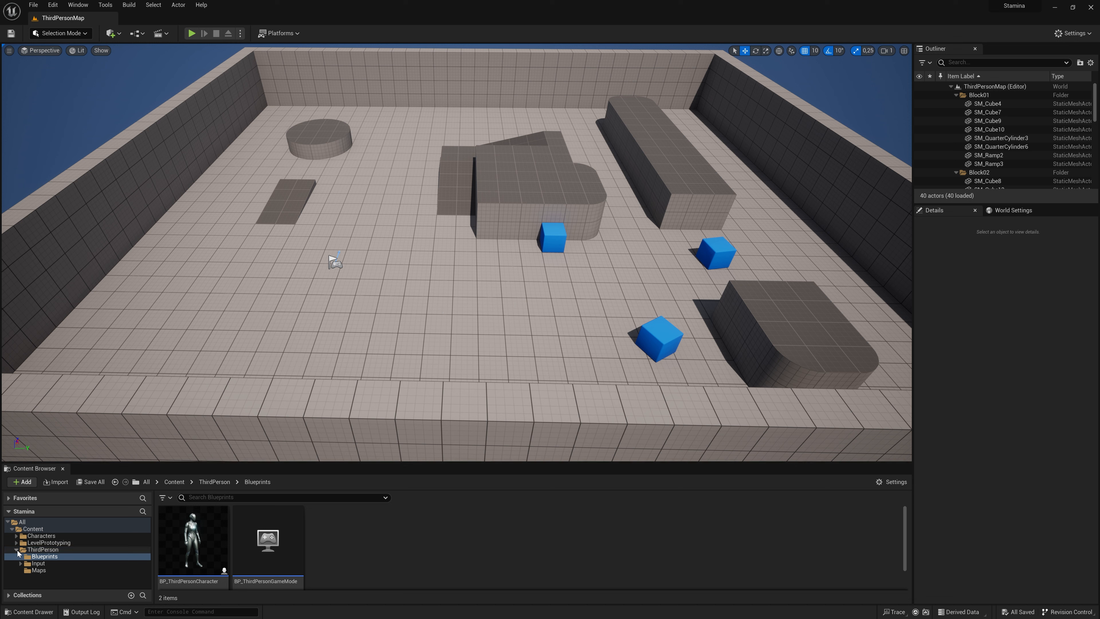
click(33, 529)
right_click(32, 530)
click(66, 345)
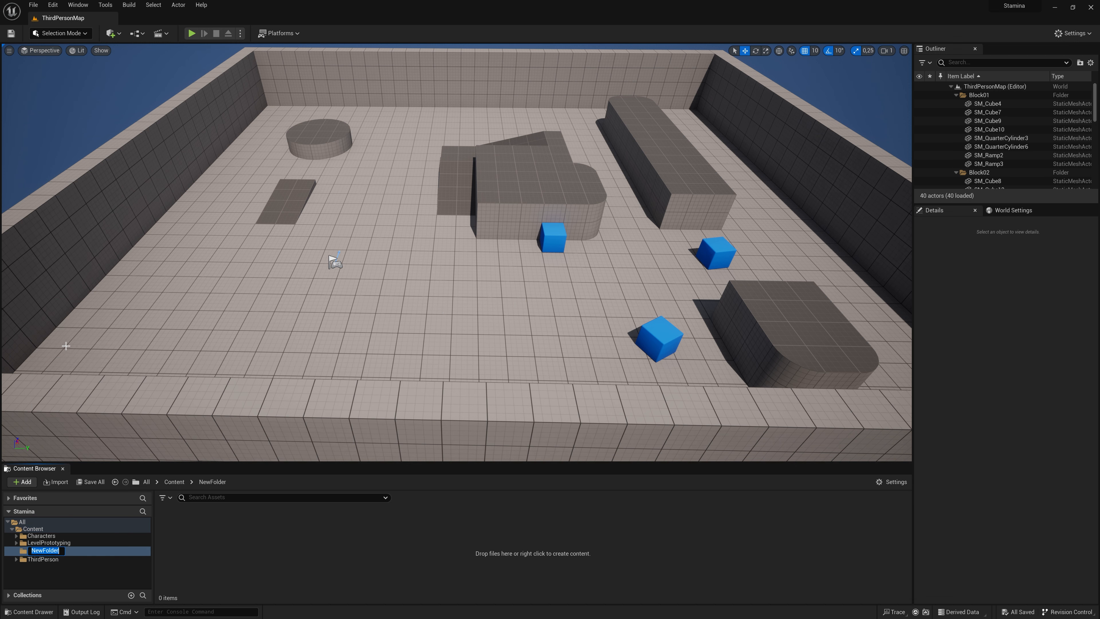
text(UI)
key(Return)
Create a Widget Blueprint named WB_Main in the UI folder, with User Widget as its parent class
right_click(256, 531)
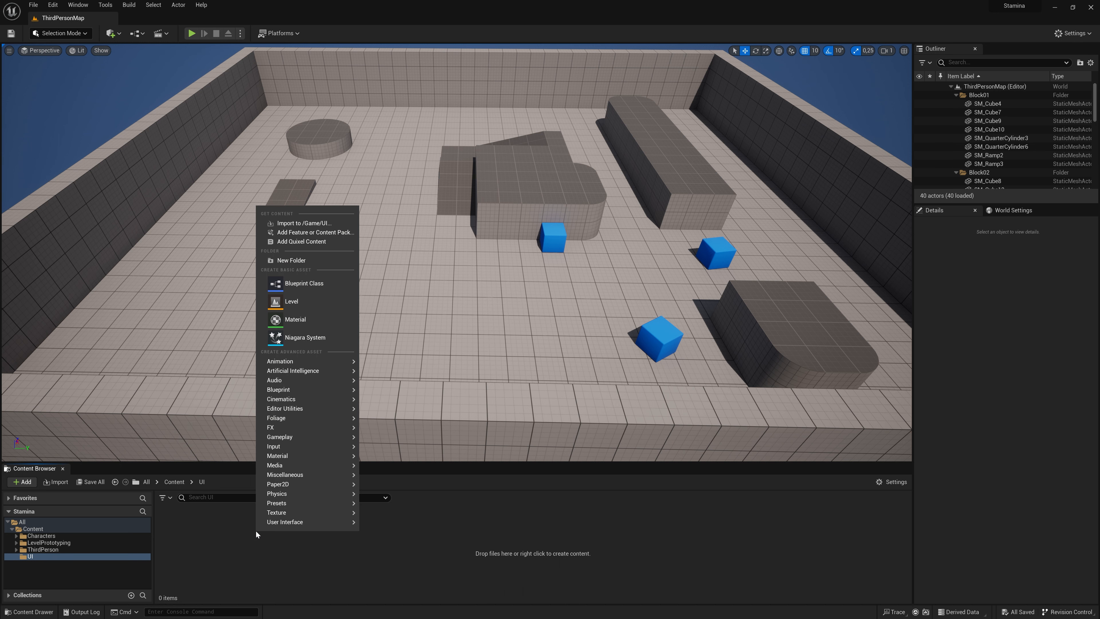
mouse_move(278, 524)
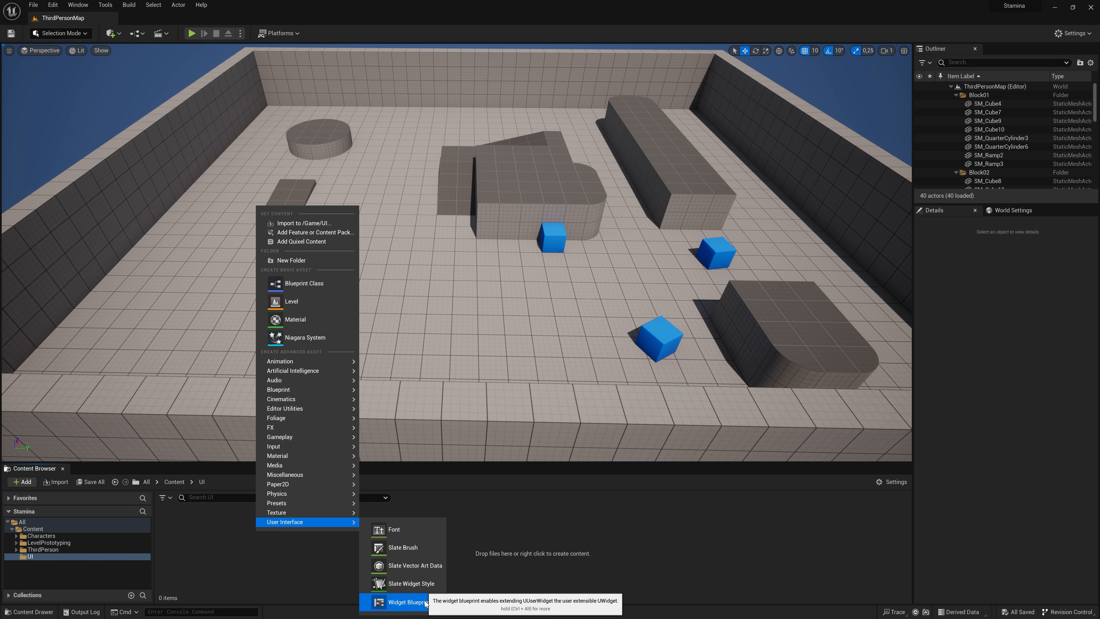
click(406, 603)
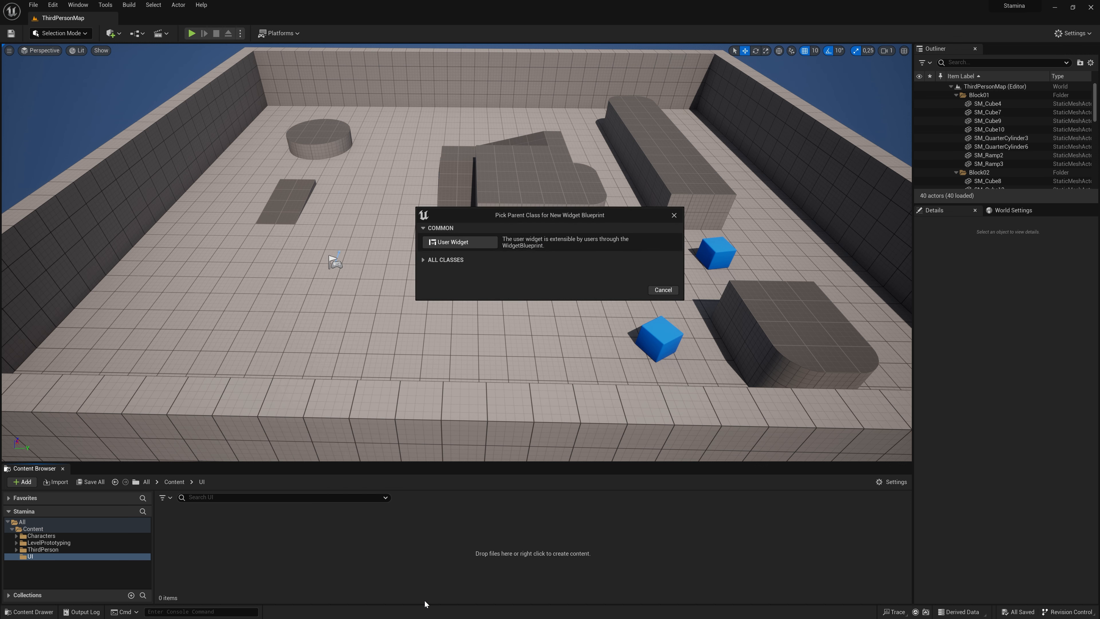
click(453, 241)
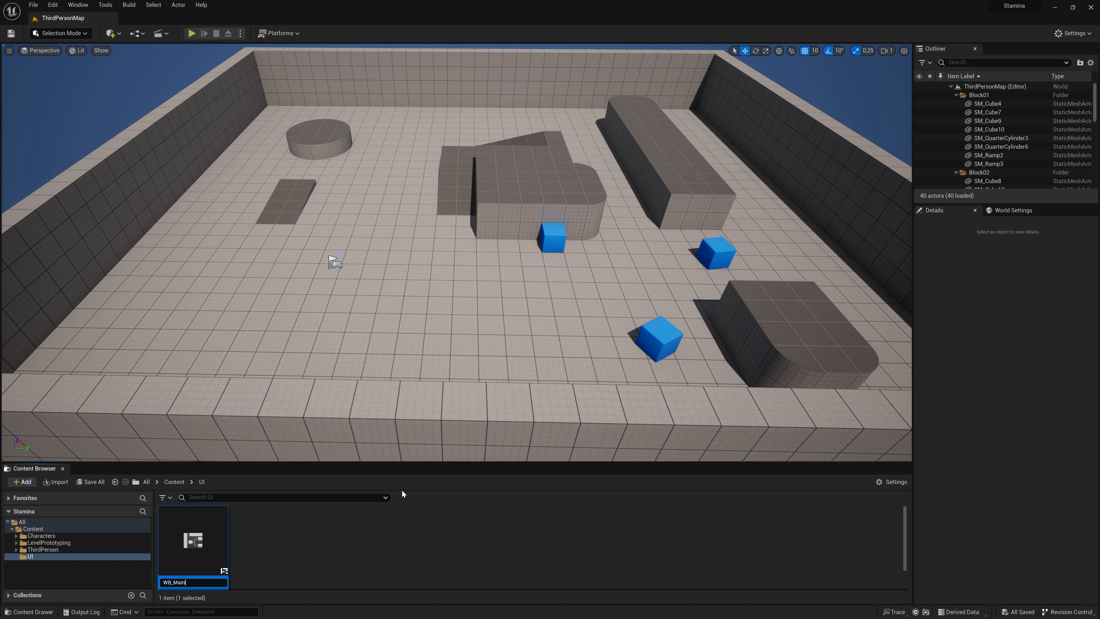
key(Return)
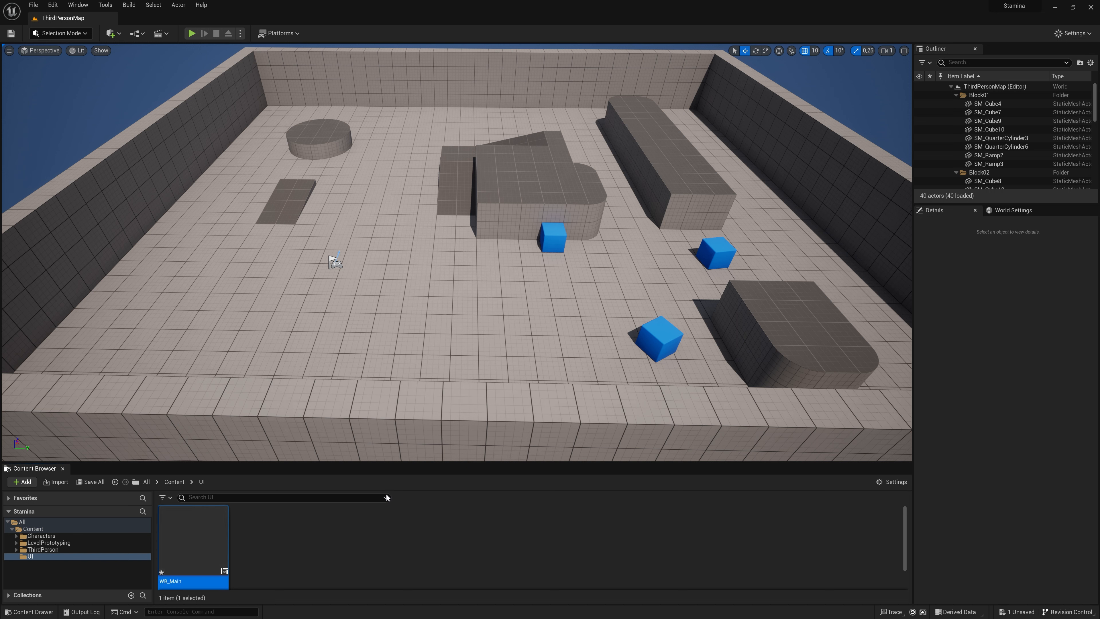
Open WB_Main for editing and add a Canvas Panel as the root of its hierarchy
double_click(202, 540)
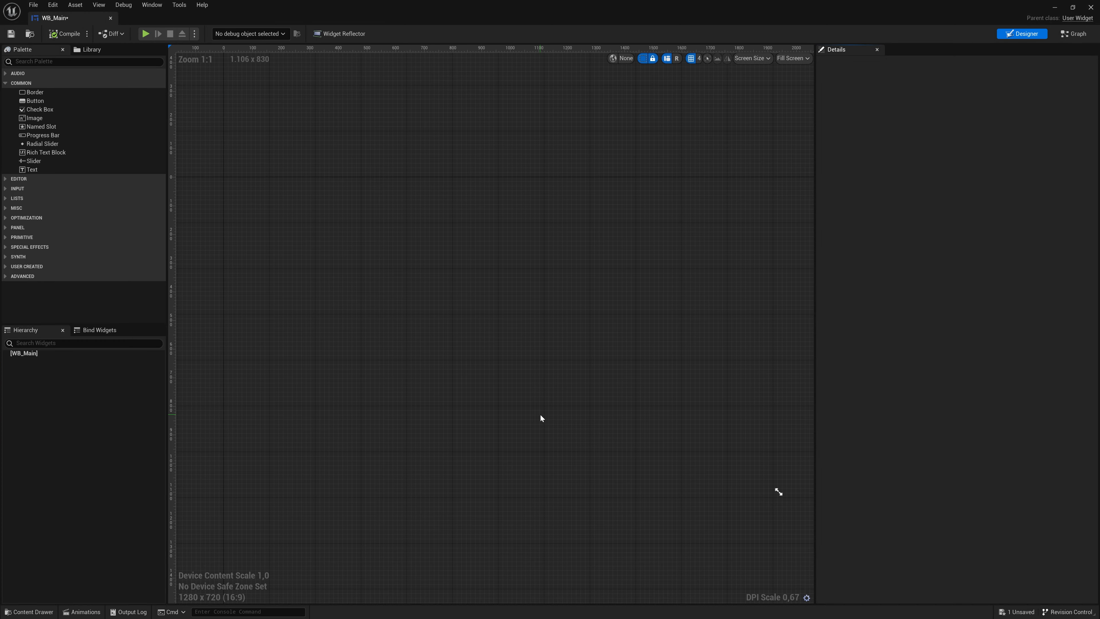
right_drag(318, 277, 340, 285)
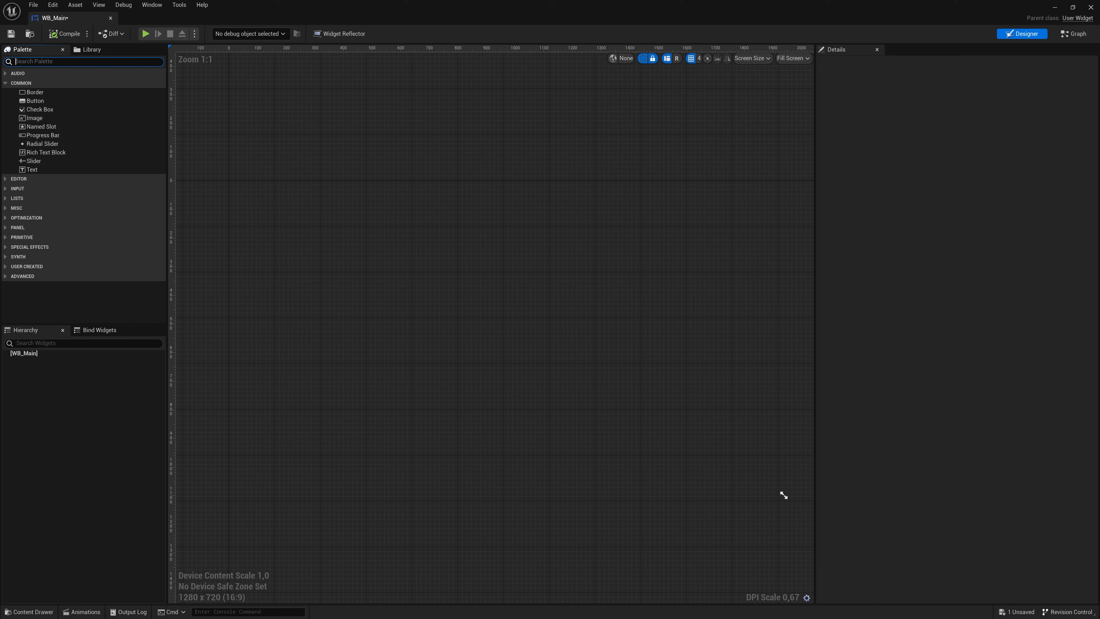
text(nv)
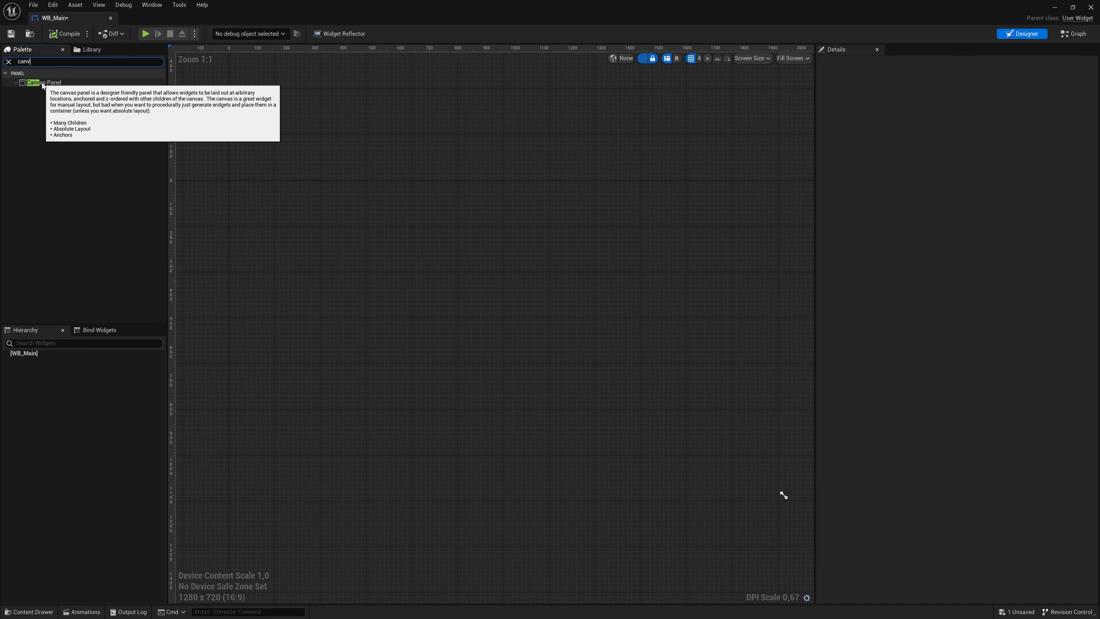
drag(42, 83, 56, 106)
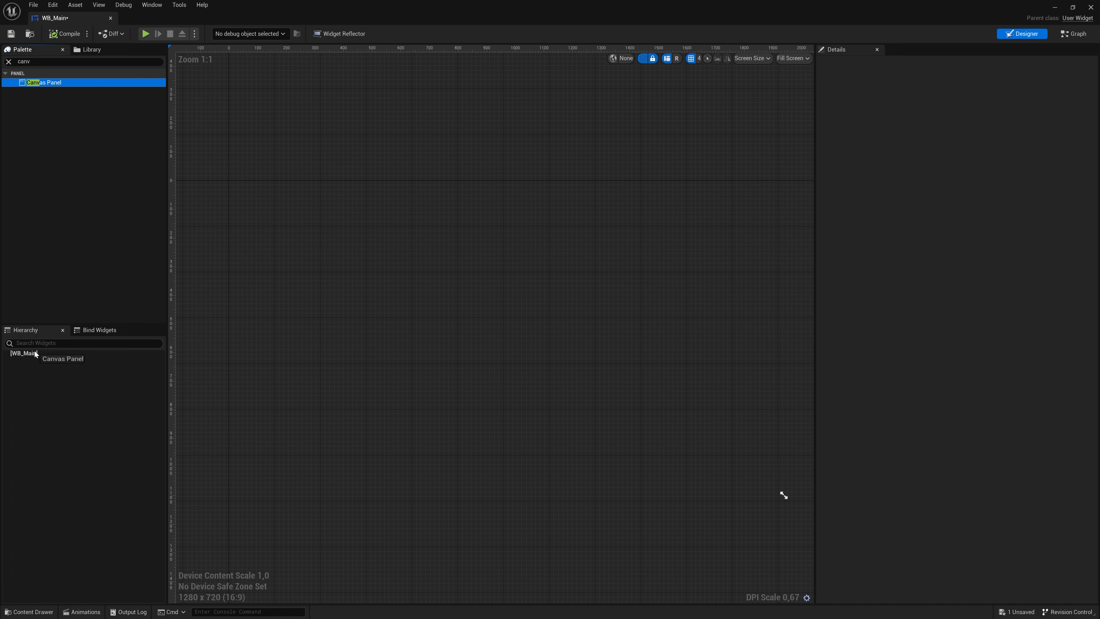
drag(36, 354, 31, 357)
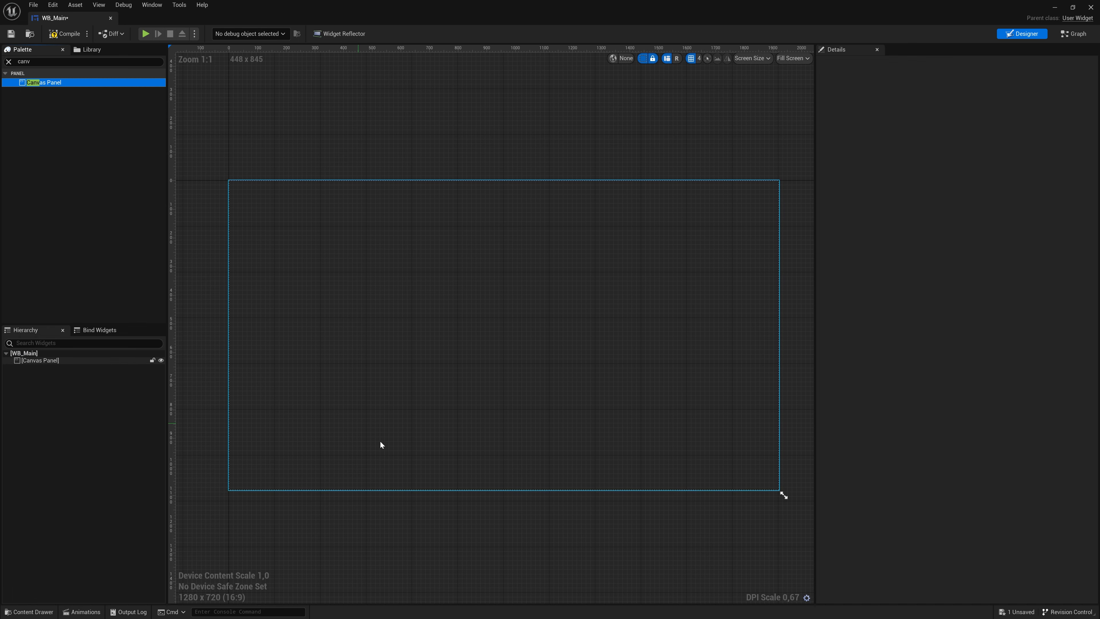
Search the palette for the Progress Bar widget and add one under the Canvas Panel in the hierarchy
right_drag(648, 289, 634, 270)
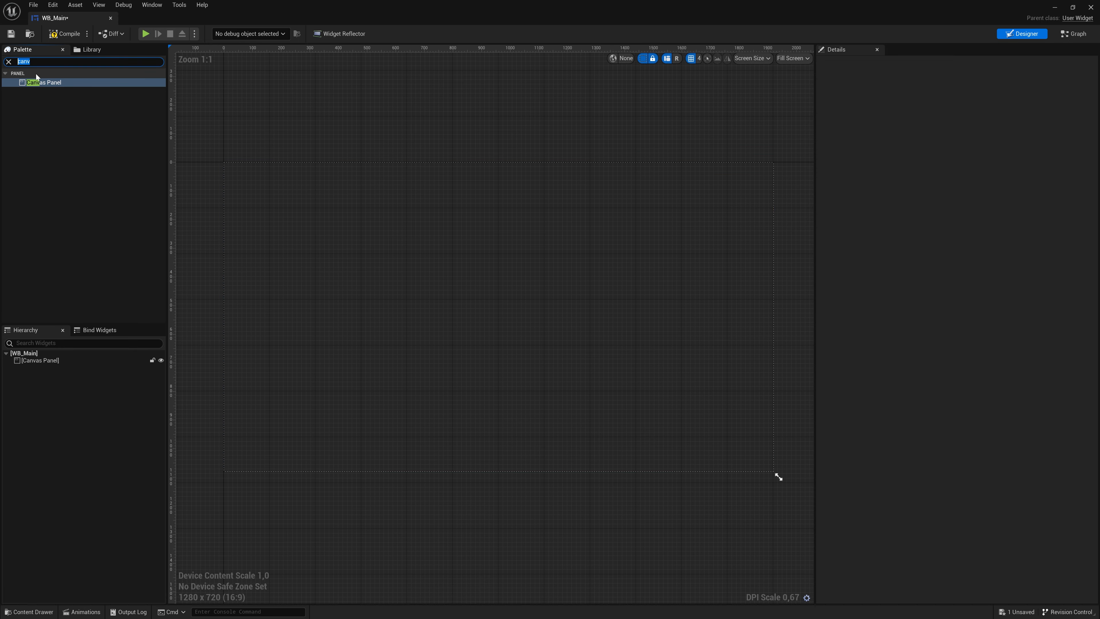
text(prog)
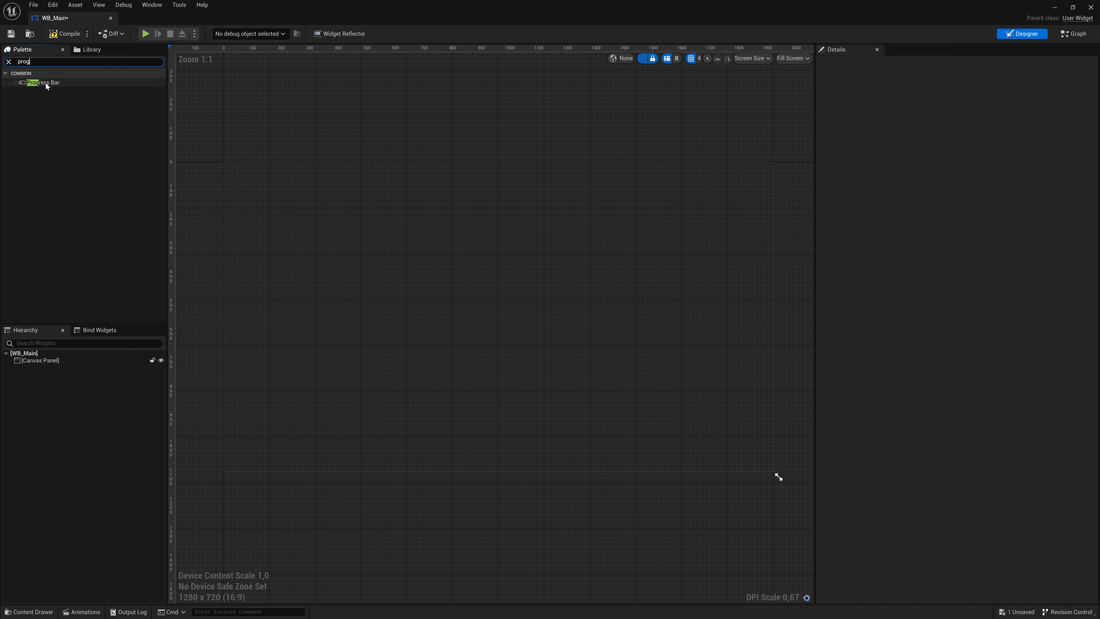
key(BackSpace)
drag(36, 83, 49, 96)
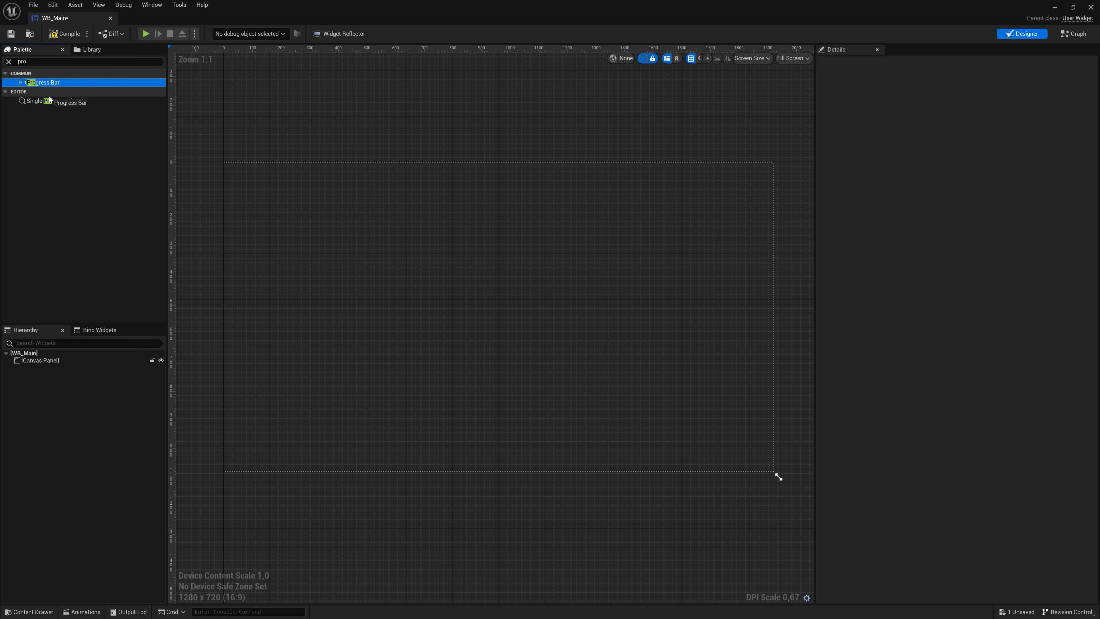
drag(43, 360, 43, 360)
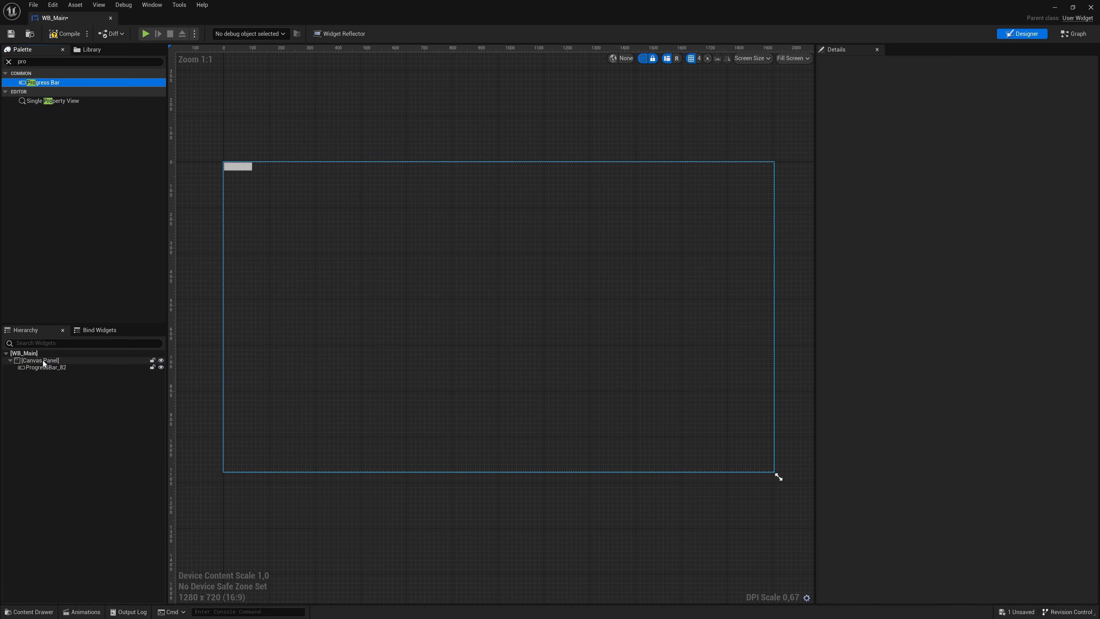
Delete the progress bar in the canvas corner and place a new one on the canvas at about X 820, Y 260
right_drag(341, 286, 445, 299)
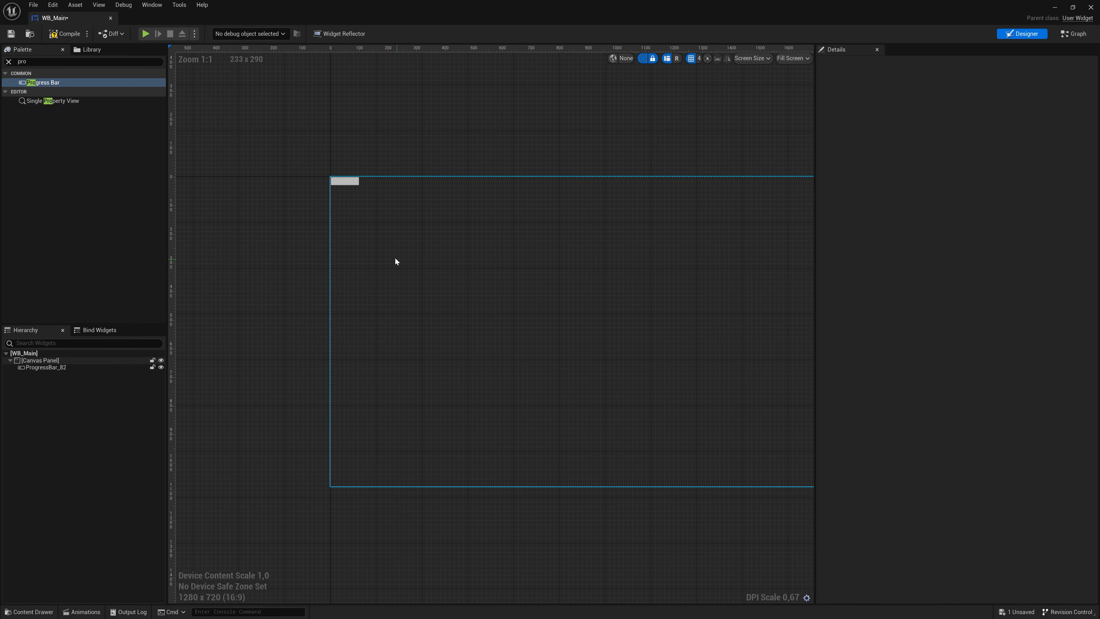
click(345, 180)
key(Delete)
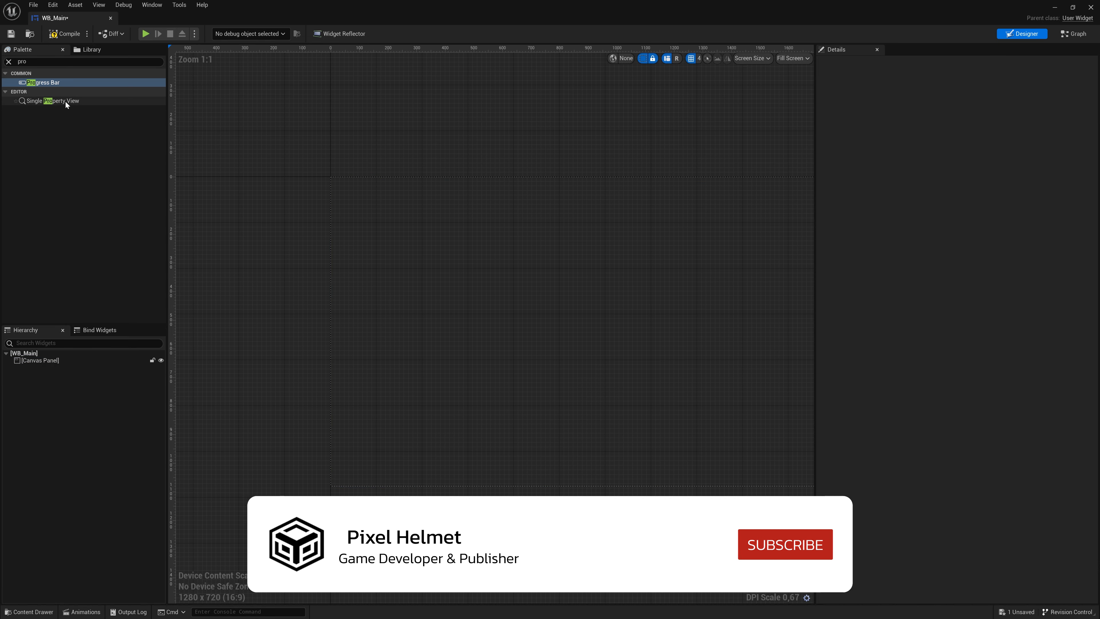
drag(33, 83, 563, 249)
right_drag(592, 378, 550, 344)
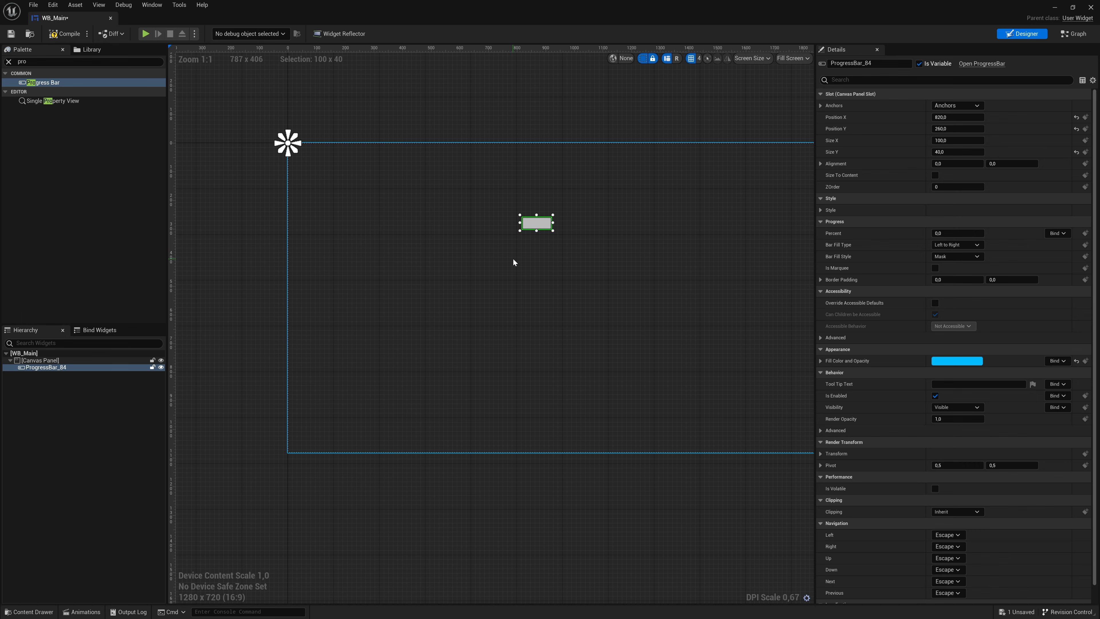
Resize the progress bar on the canvas to about 393 wide by 64 high
scroll(549, 210, up, 1)
right_drag(545, 218, 478, 198)
drag(470, 194, 581, 199)
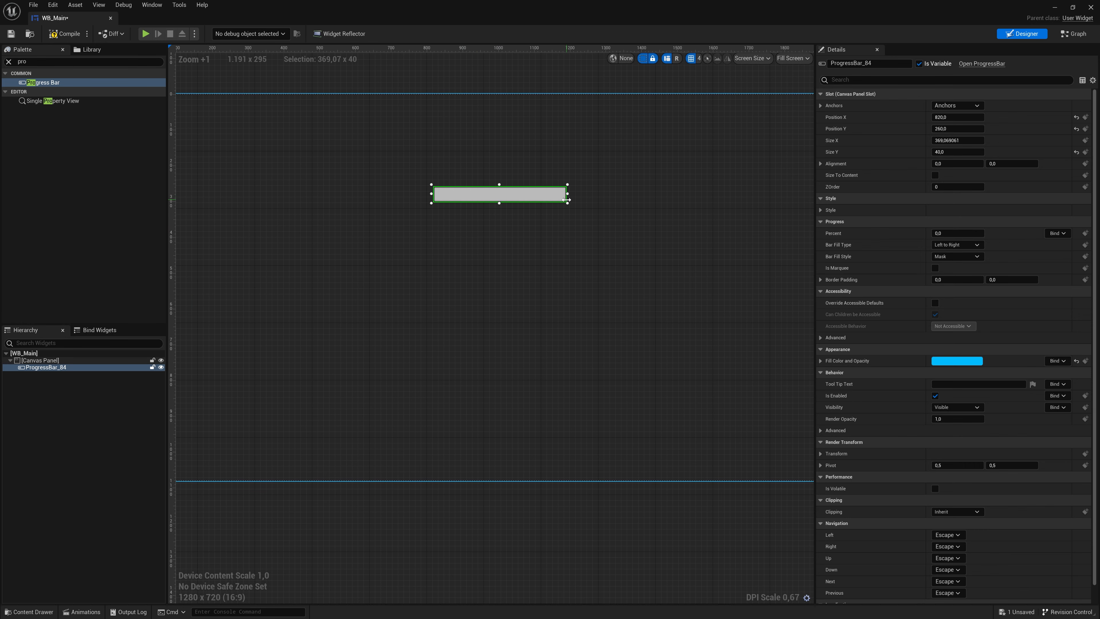
drag(501, 203, 500, 211)
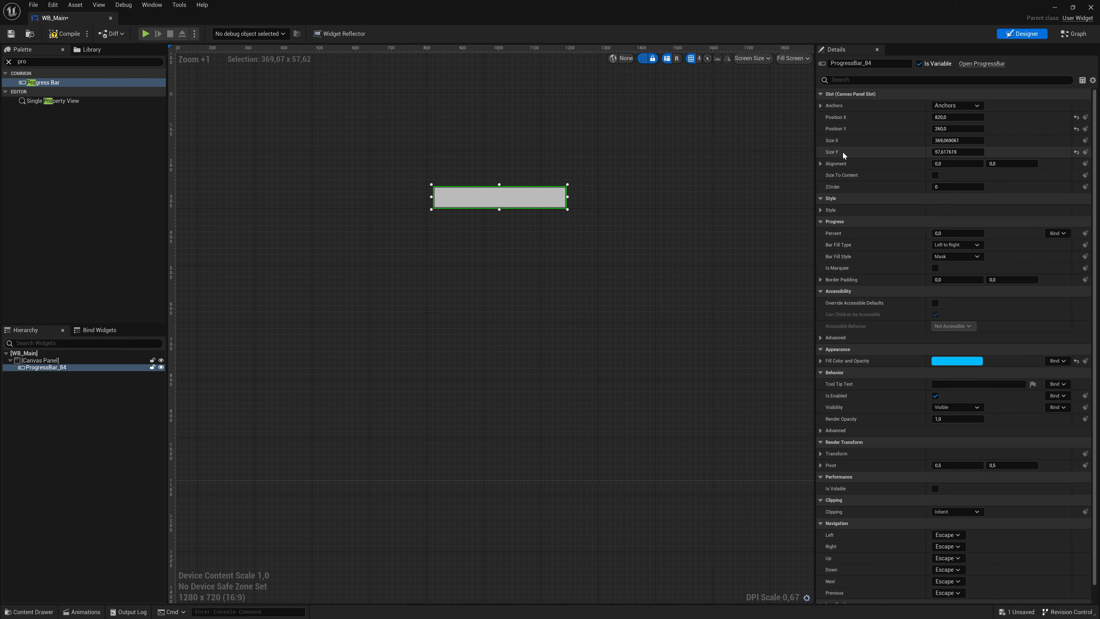
right_drag(499, 210, 522, 198)
drag(522, 198, 523, 199)
right_drag(523, 200, 612, 181)
drag(612, 180, 527, 216)
Move the progress bar to the canvas's bottom-left corner, at about X 28, Y 980
right_drag(528, 192, 564, 172)
drag(565, 172, 367, 397)
right_drag(410, 421, 359, 465)
right_drag(430, 439, 397, 440)
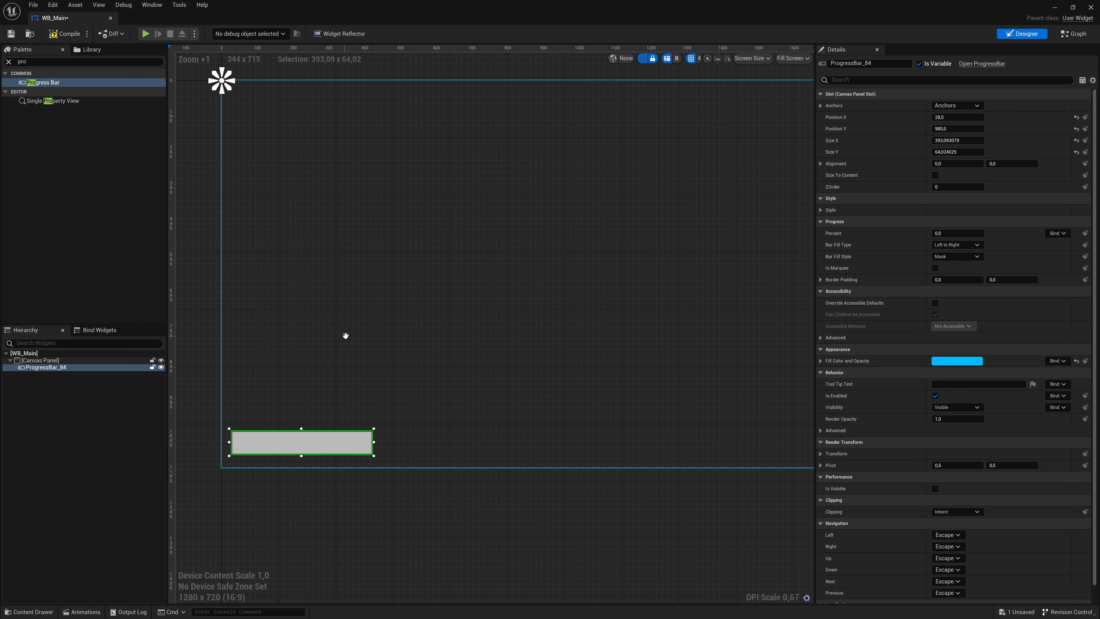
right_drag(345, 336, 358, 338)
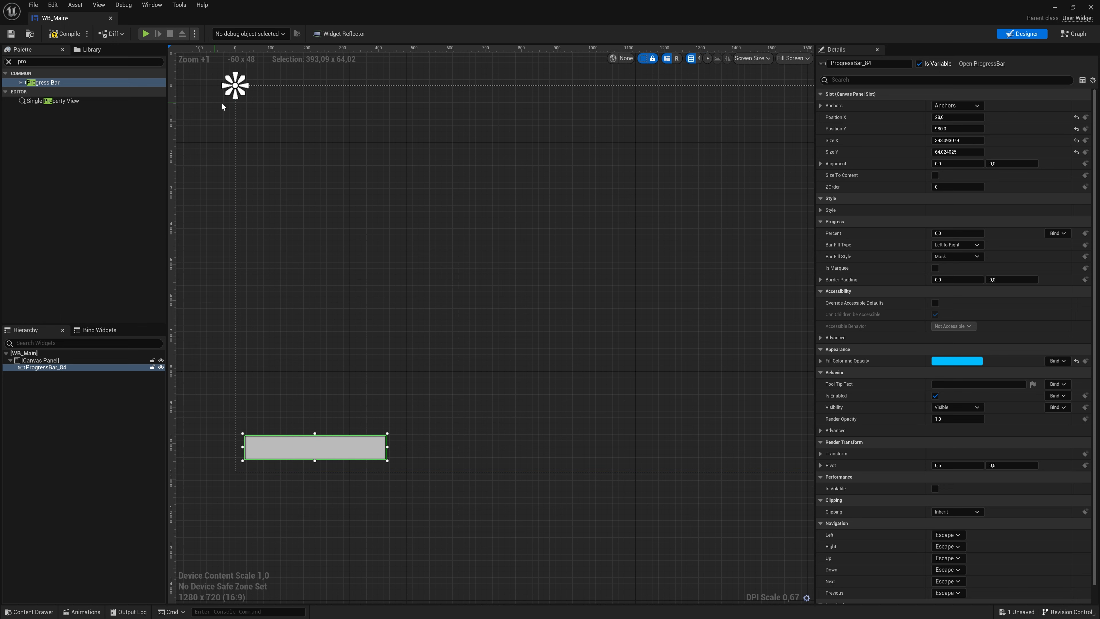
Shrink the widget editor window to examine how the layout relates to the anchor, and restore it to full screen
drag(329, 13, 454, 87)
drag(756, 318, 692, 297)
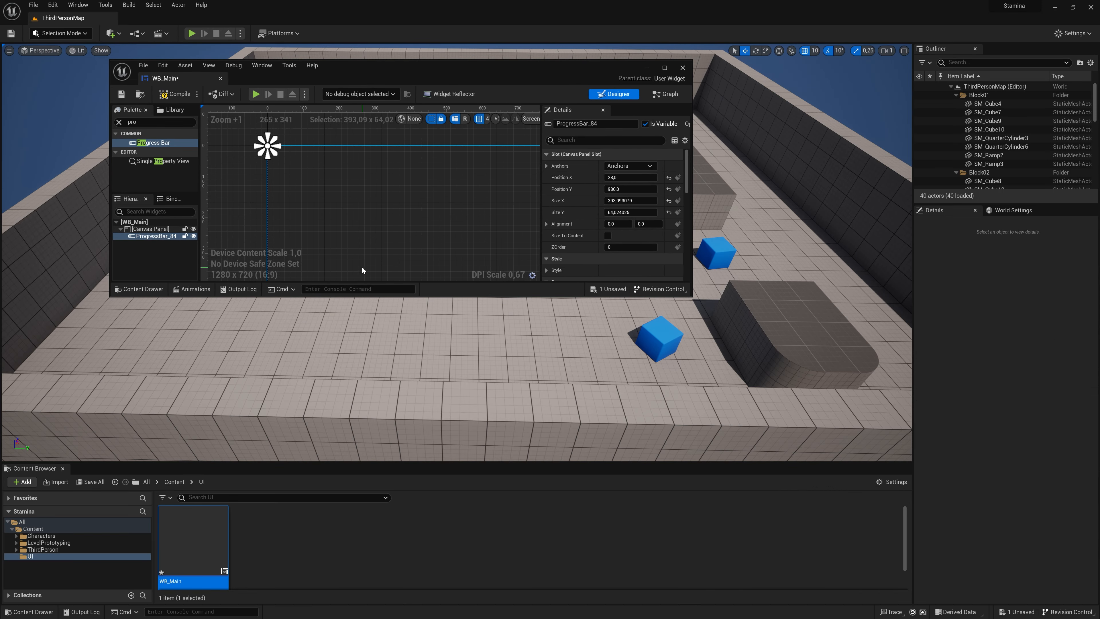
double_click(332, 77)
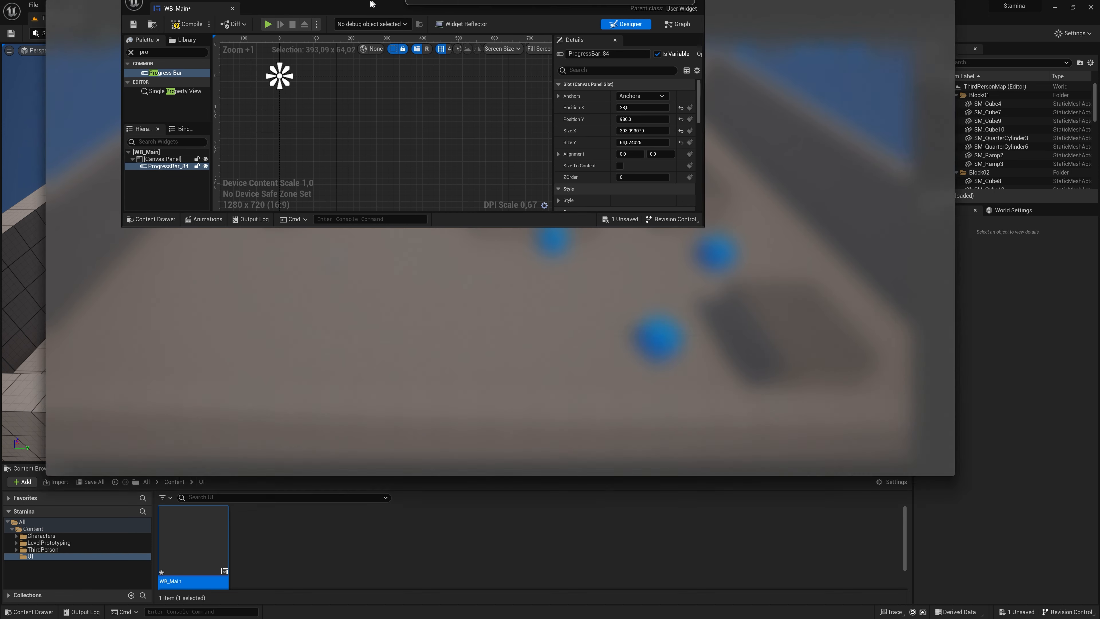
Try splitting the progress bar's anchor horizontally on the canvas, and undo the anchor move
drag(244, 86, 273, 86)
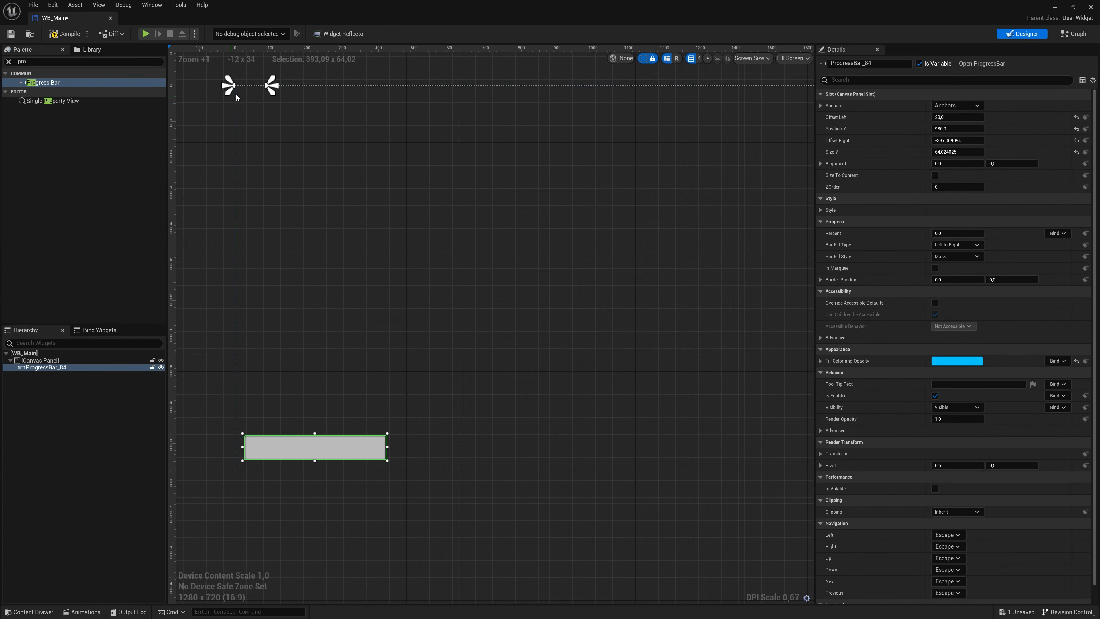
key(ctrl+z)
Anchor the progress bar to the bottom-left corner of the canvas
right_drag(296, 117, 340, 109)
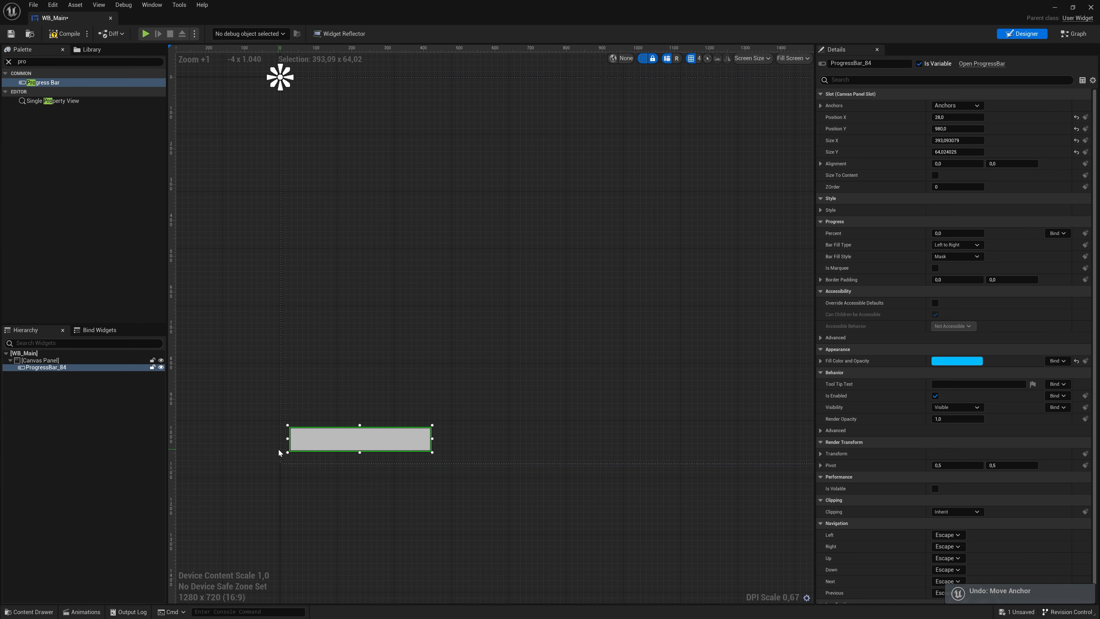
right_drag(477, 262, 488, 242)
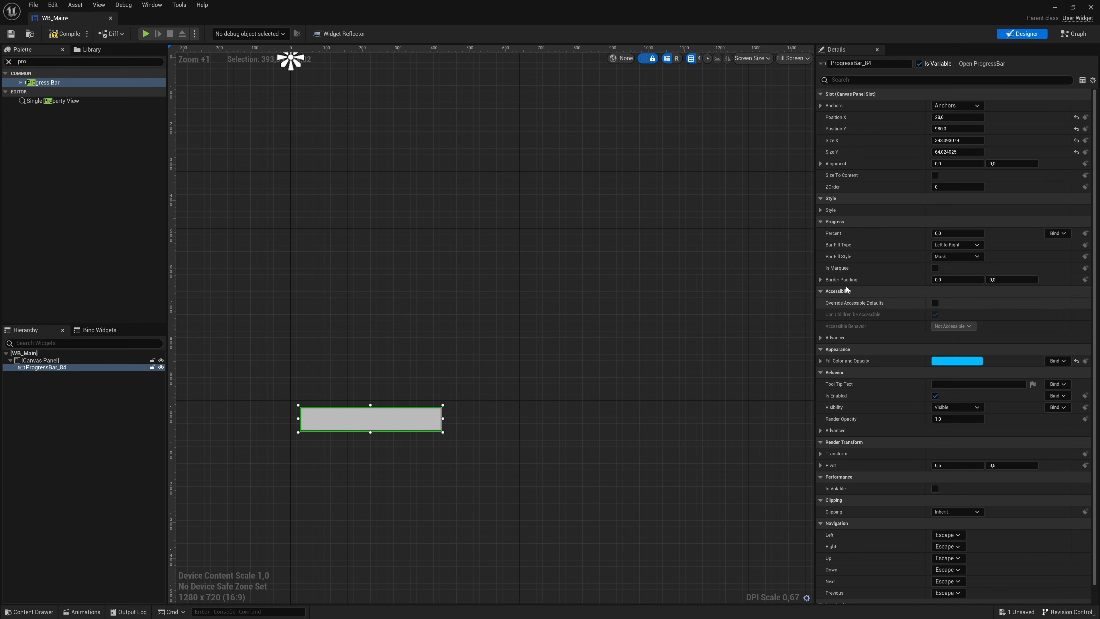
click(940, 105)
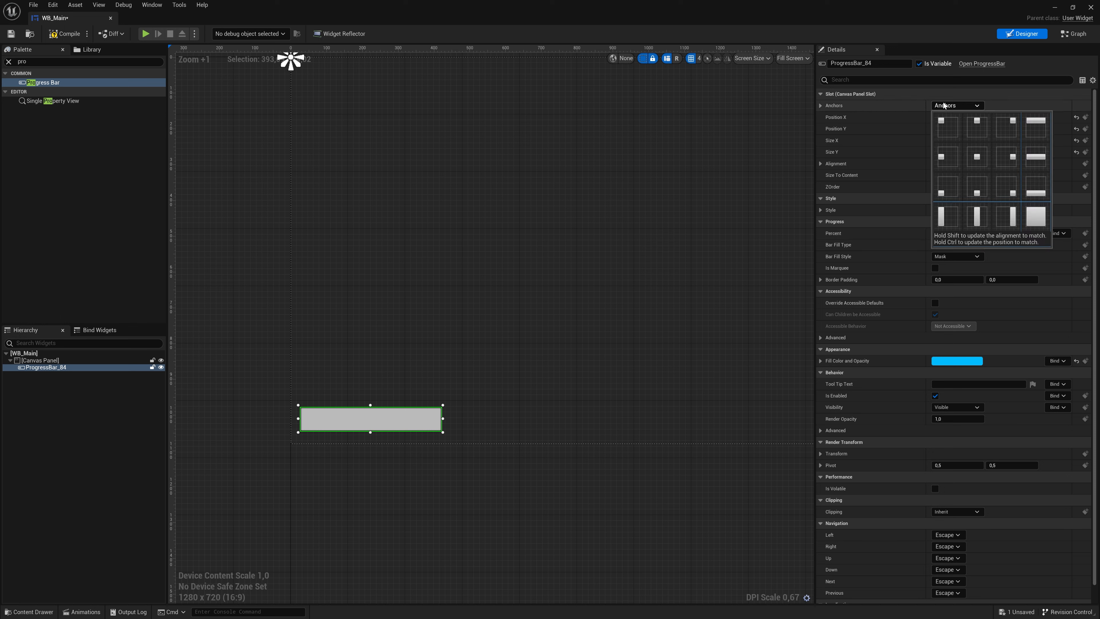
click(946, 185)
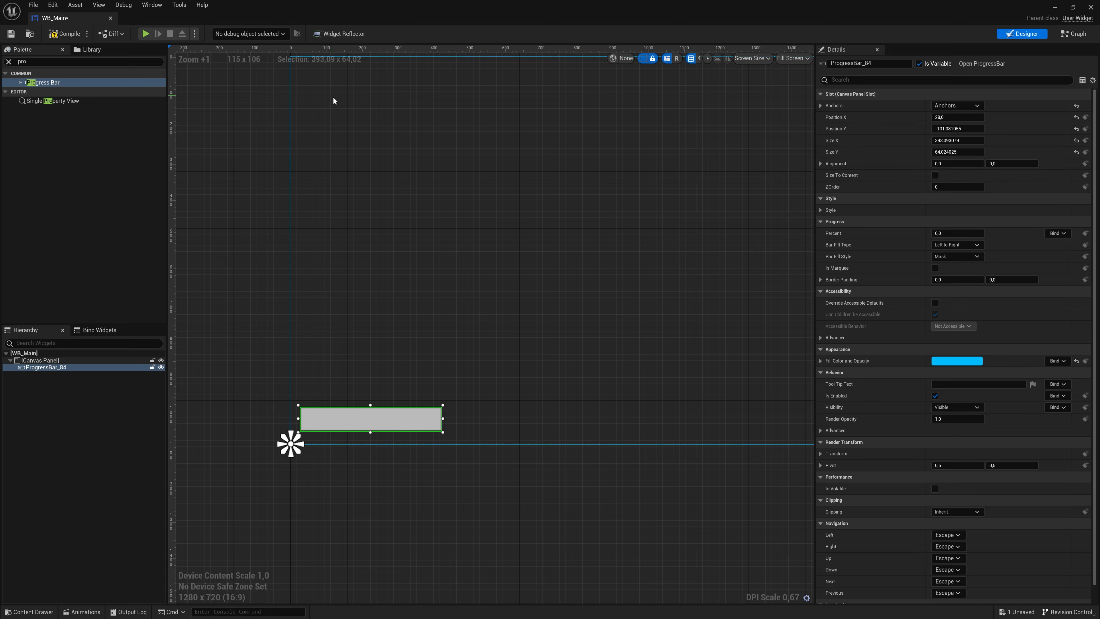
Resize the widget editor window to check how the anchored progress bar behaves, and restore the window to full screen
double_click(429, 31)
drag(429, 31, 427, 66)
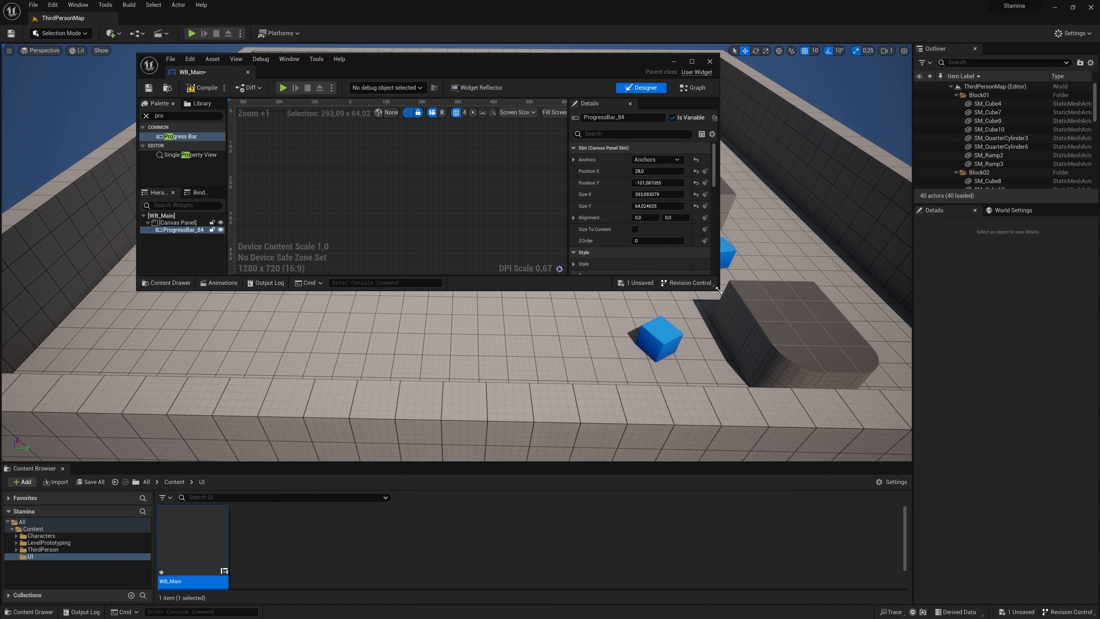
drag(717, 289, 870, 419)
right_drag(570, 312, 309, 41)
drag(872, 419, 758, 375)
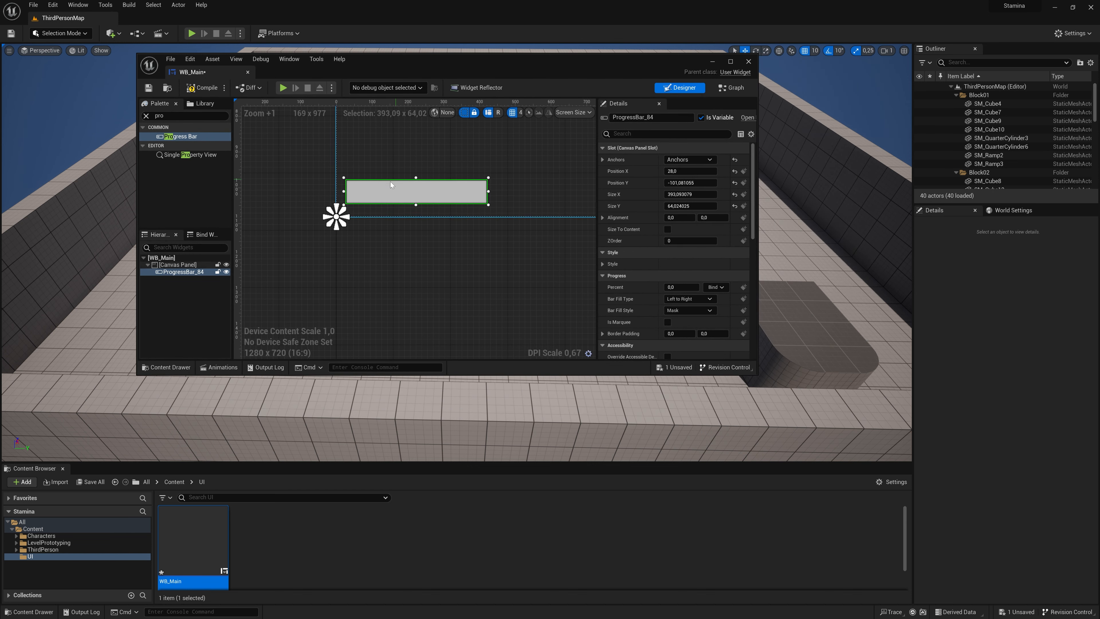
drag(385, 64, 413, 0)
right_drag(318, 147, 411, 251)
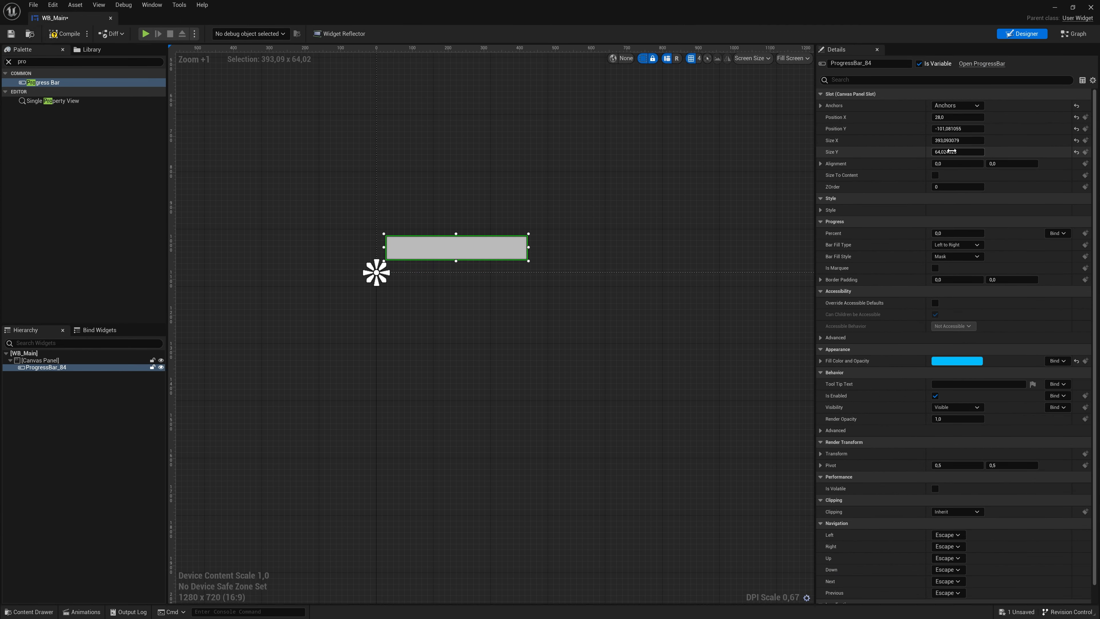
Set the progress bar's position to 0 on both X and Y
click(945, 118)
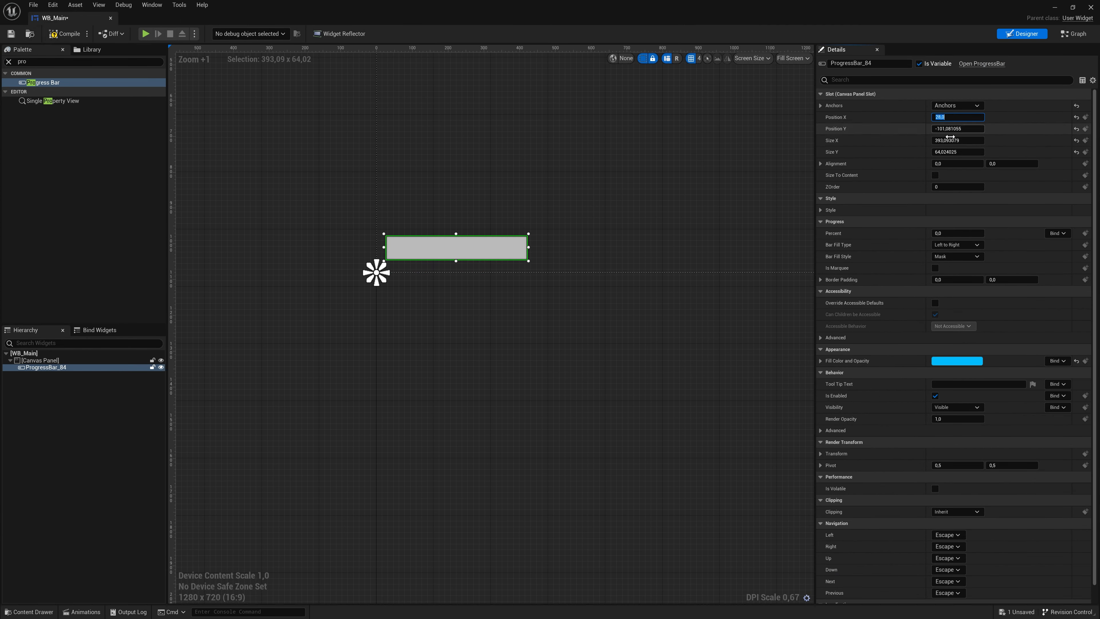
text(0)
key(Tab)
text(0)
key(Return)
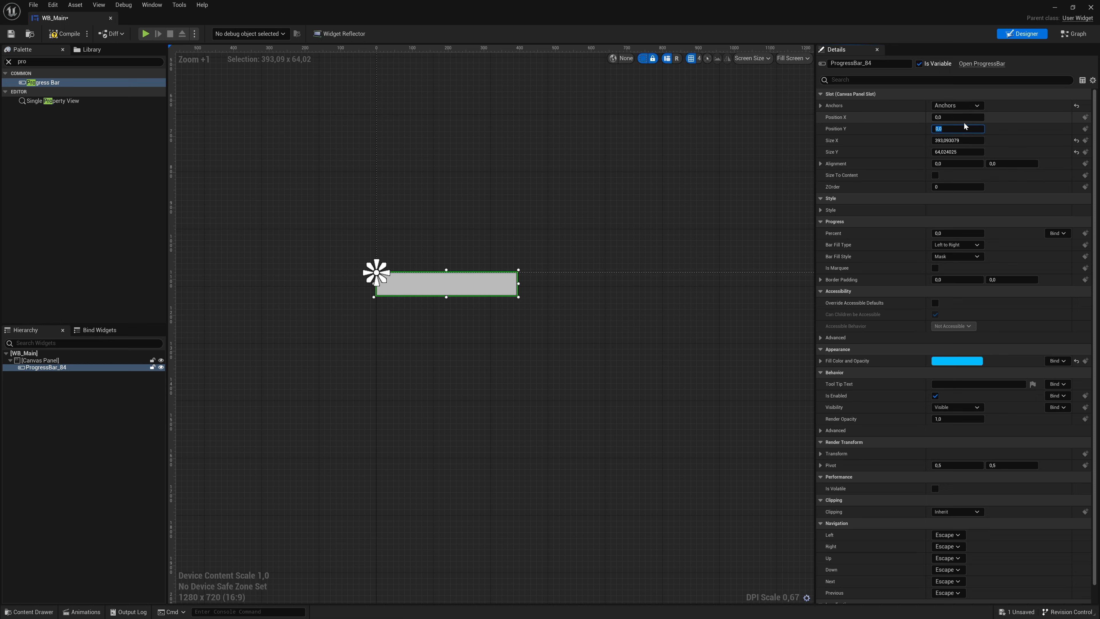
Compare vertical alignment values of 1, 0 and 0.5 on the progress bar and settle on 1
right_drag(549, 282, 517, 347)
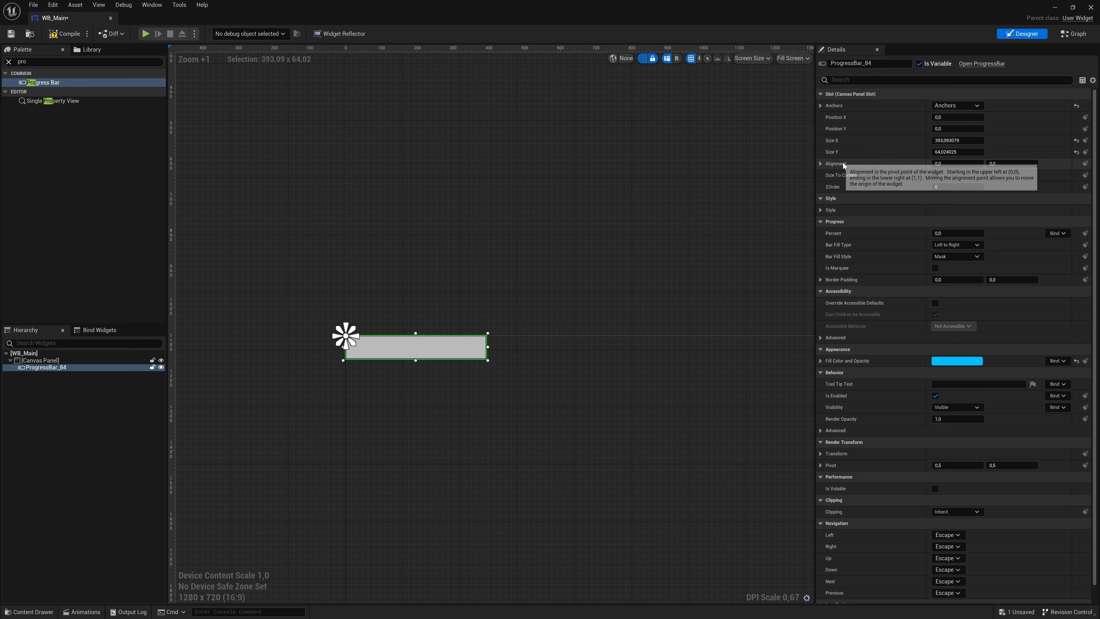
click(989, 164)
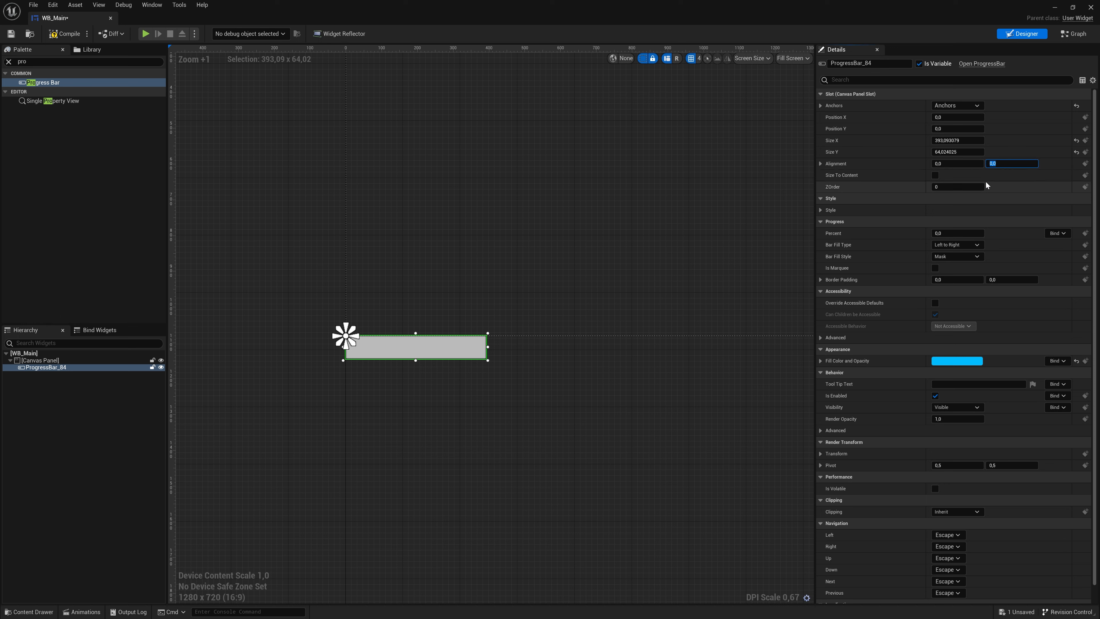
text(1)
key(Return)
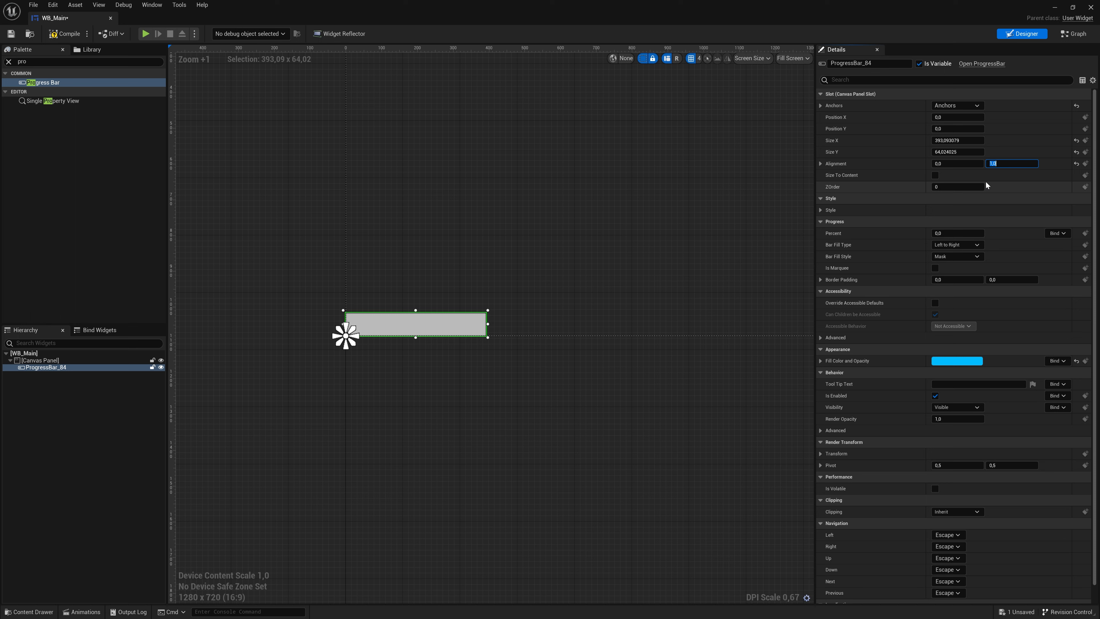
text(0)
key(Return)
text(0)
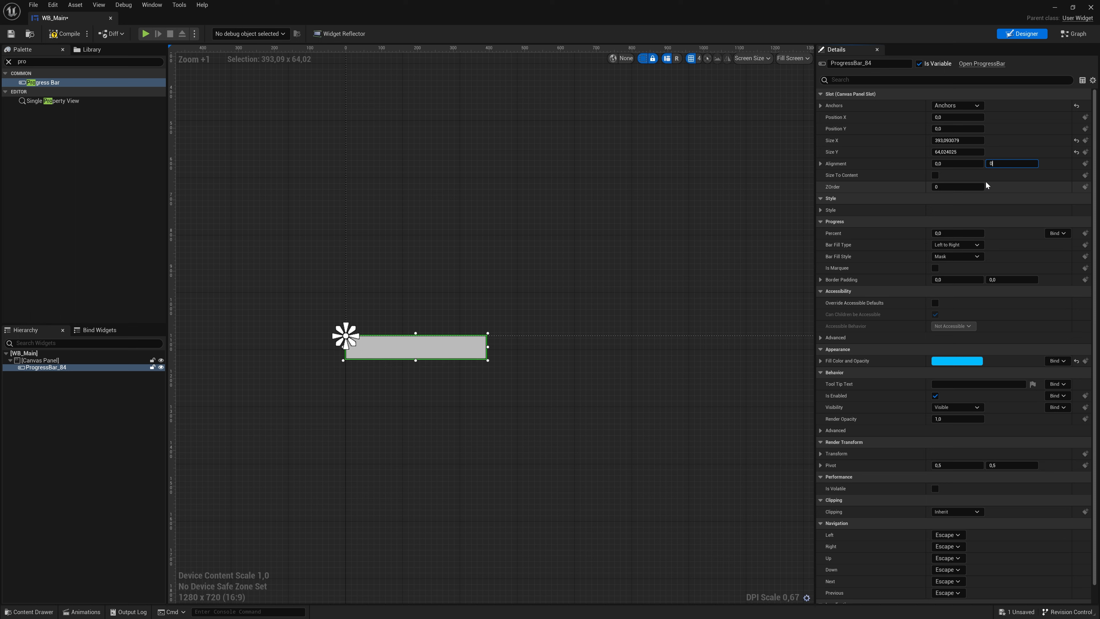
text(,5)
key(Return)
text(1)
key(Return)
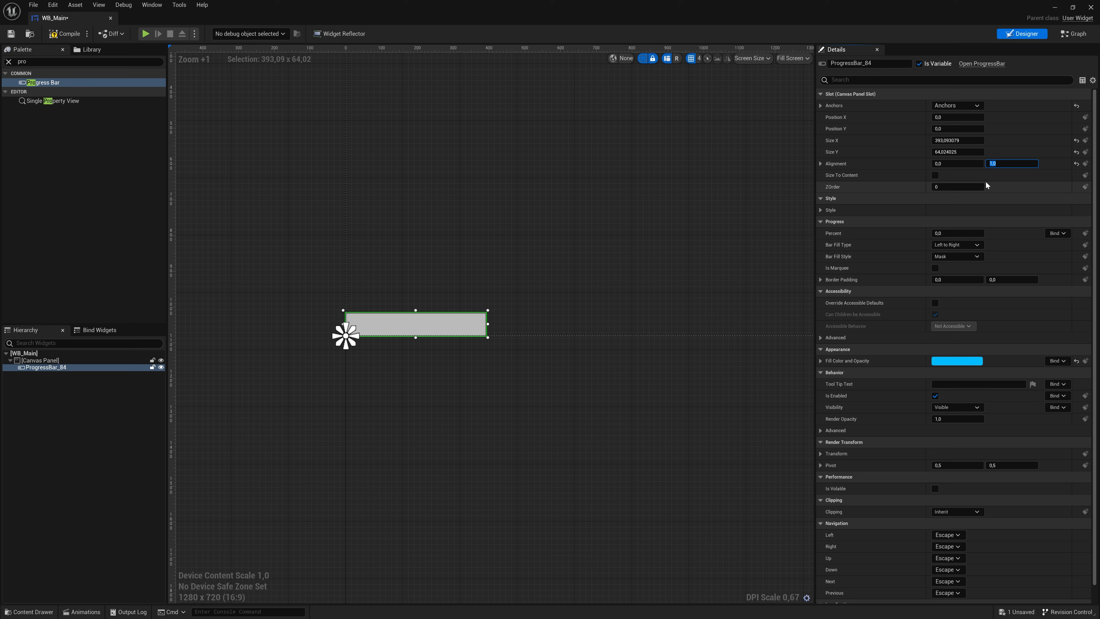
click(431, 382)
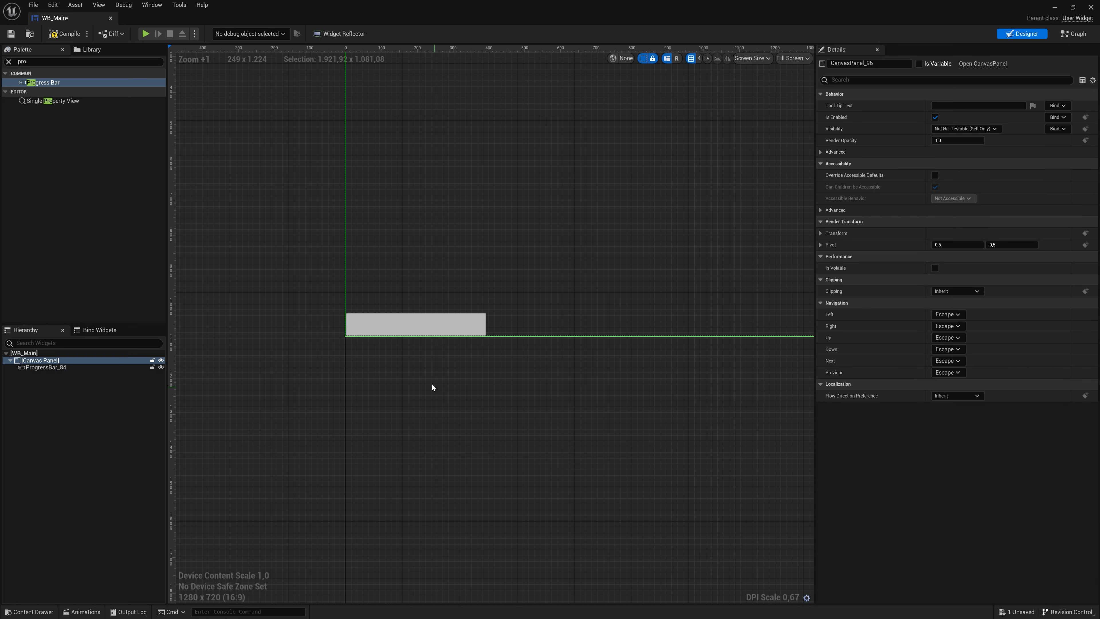
Move the progress bar to about X 28, Y -37 from its anchor and resize it to about 414 by 50
click(413, 326)
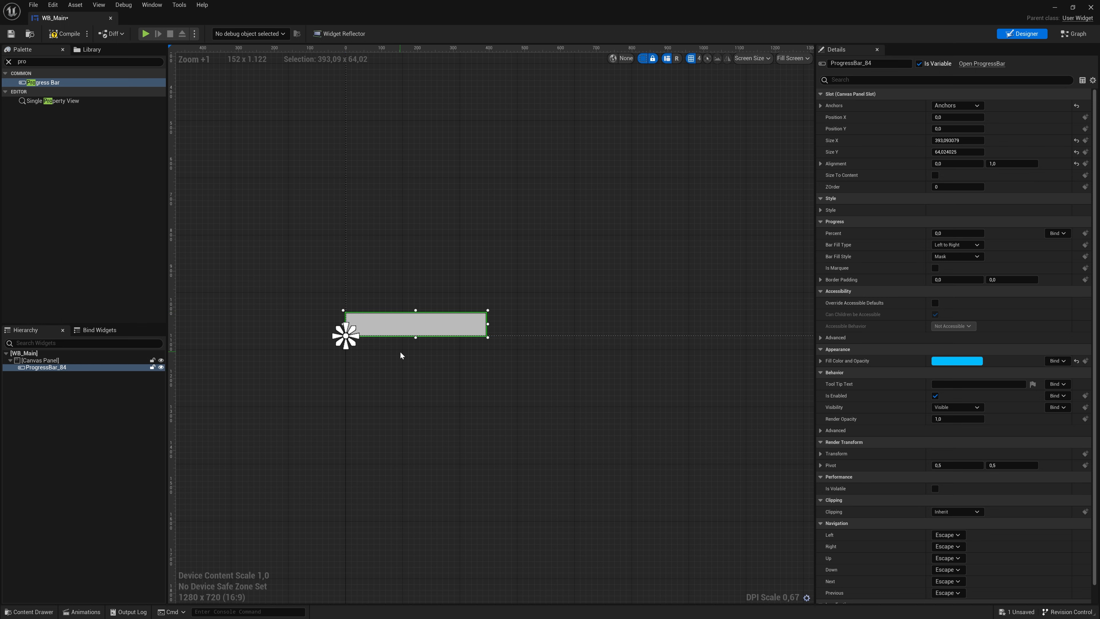
right_drag(412, 286, 368, 301)
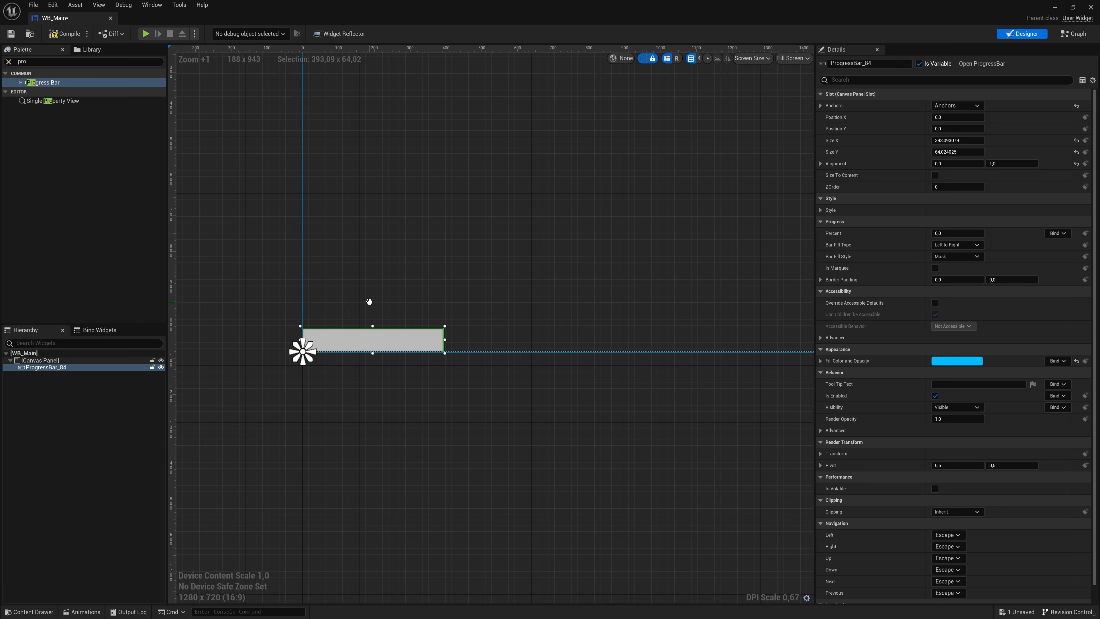
drag(348, 339, 358, 327)
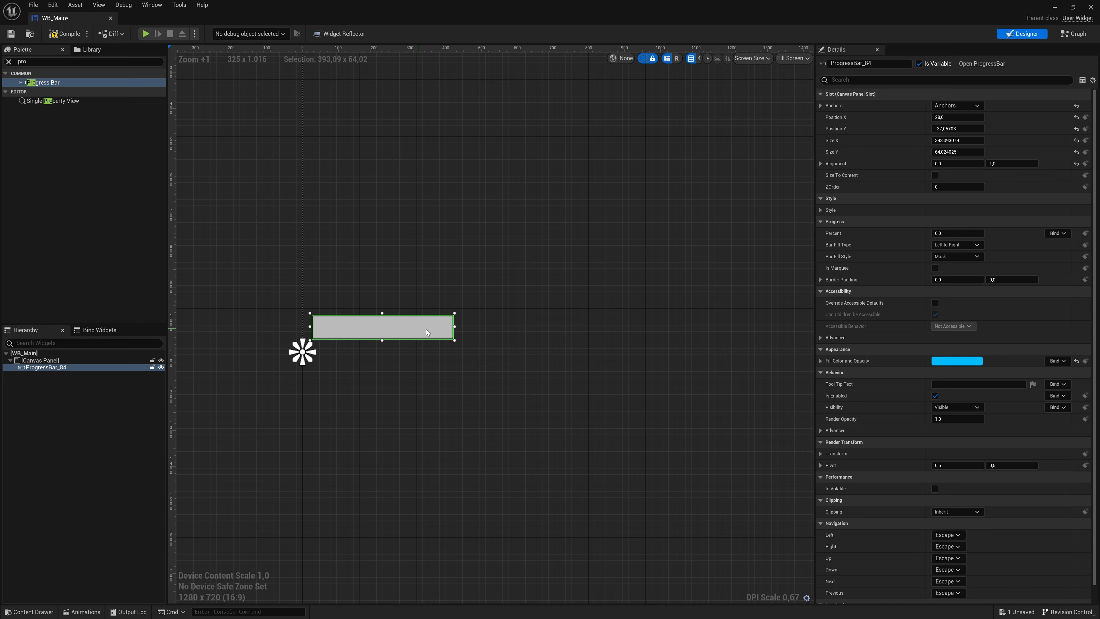
drag(453, 327, 469, 327)
drag(390, 315, 390, 322)
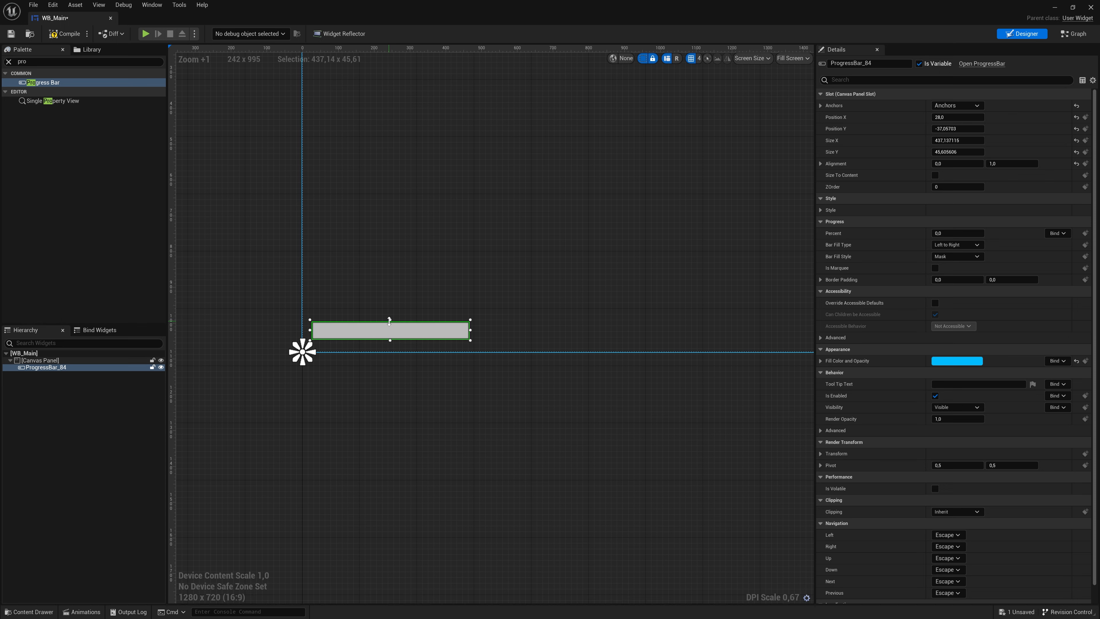
drag(390, 322, 390, 320)
Raise the progress bar's percent to about 0.75 and change its fill colour to yellow
right_drag(466, 368, 462, 373)
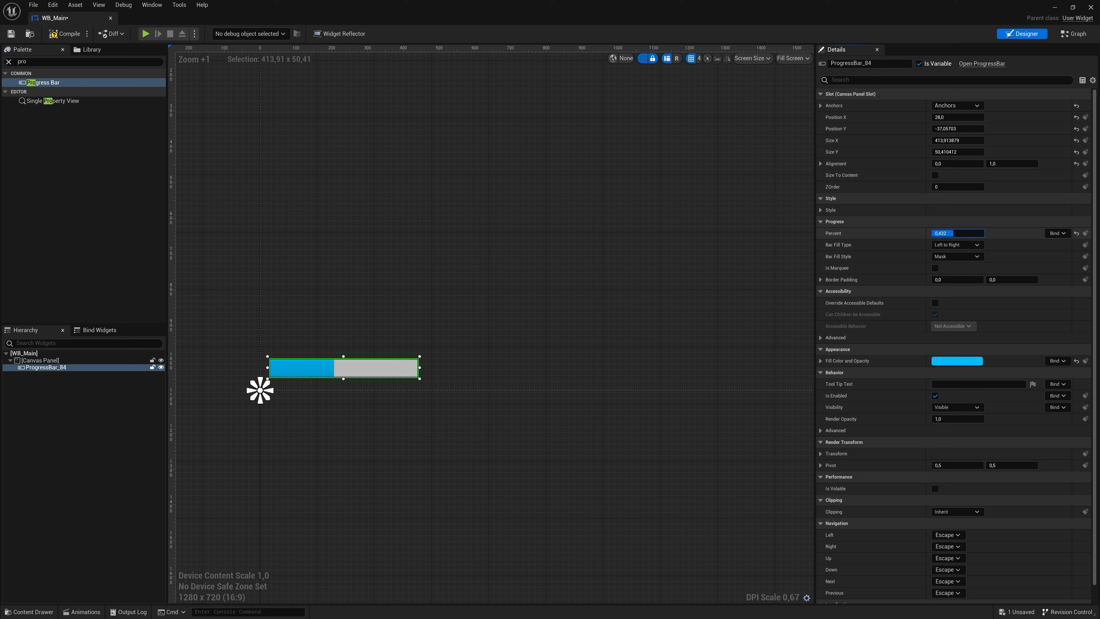
drag(954, 234, 969, 233)
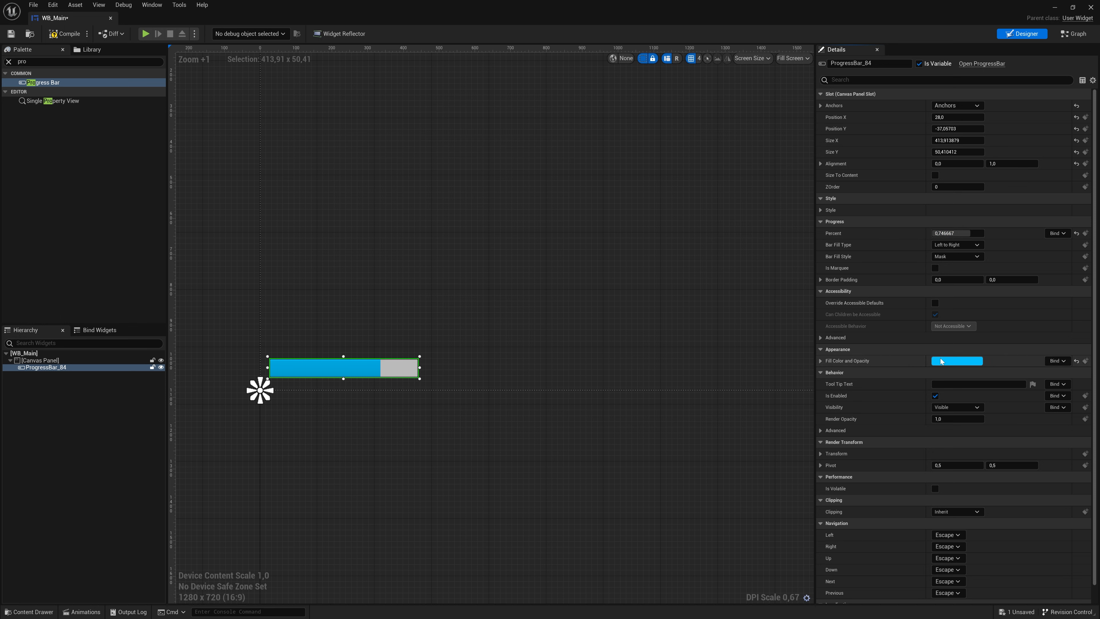
click(940, 362)
drag(805, 423, 830, 460)
click(875, 574)
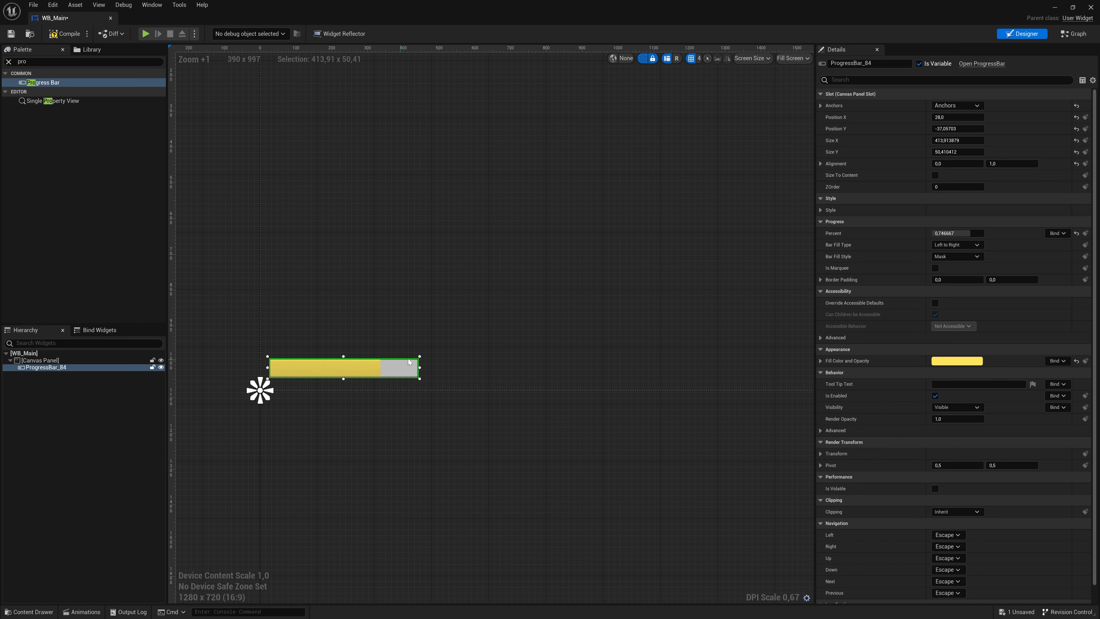
right_drag(489, 333, 513, 345)
click(261, 288)
click(414, 347)
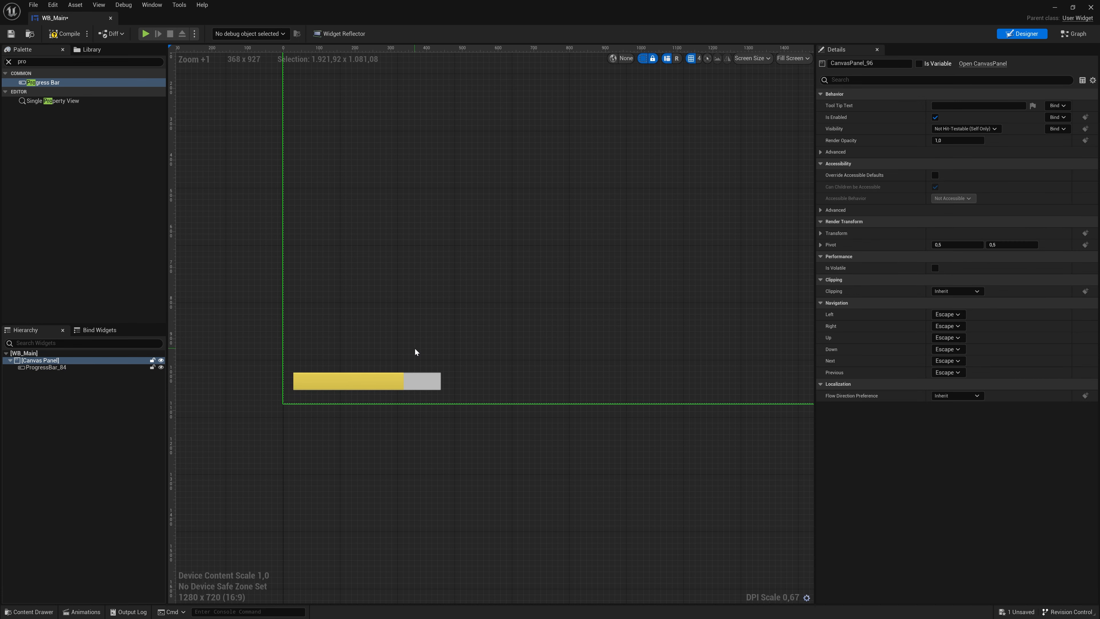
right_drag(389, 294, 370, 304)
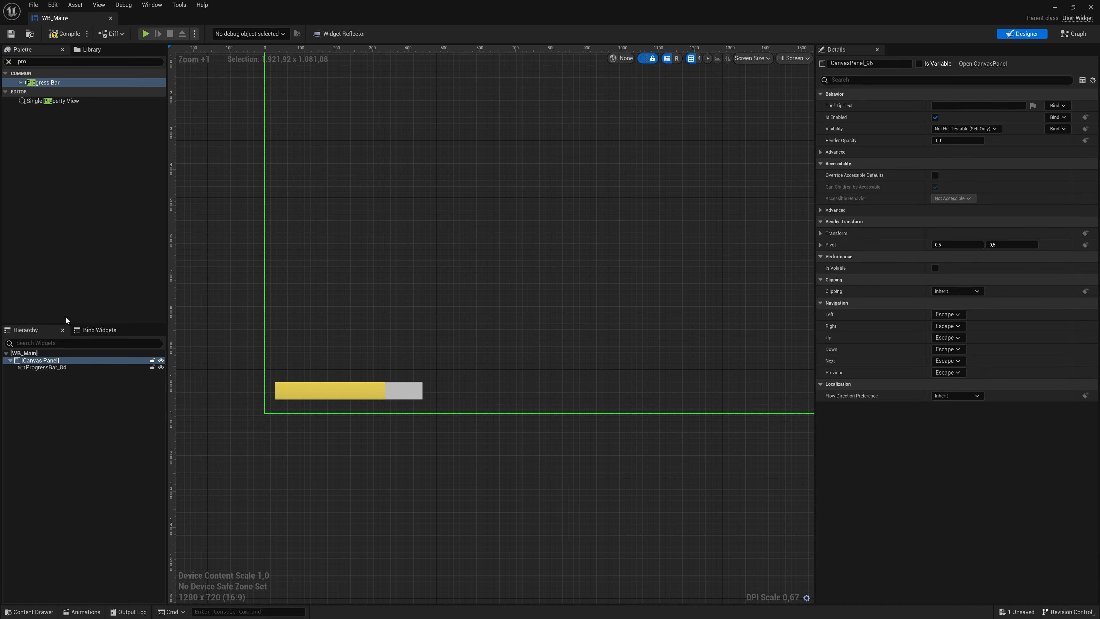